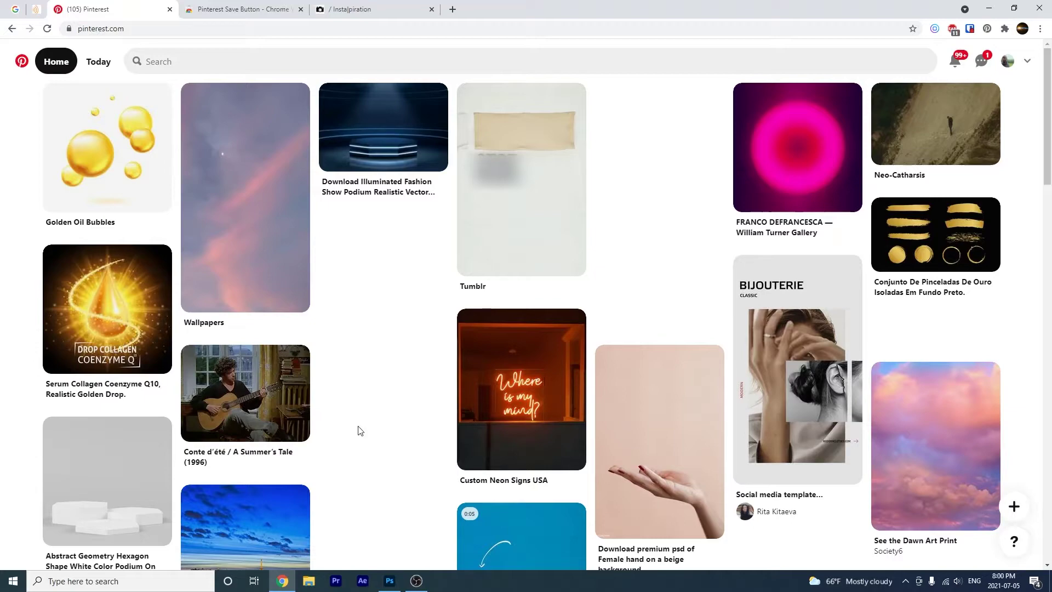
pyautogui.scroll(-2, 359, 430)
pyautogui.scroll(-3, 359, 430)
pyautogui.scroll(-3, 358, 430)
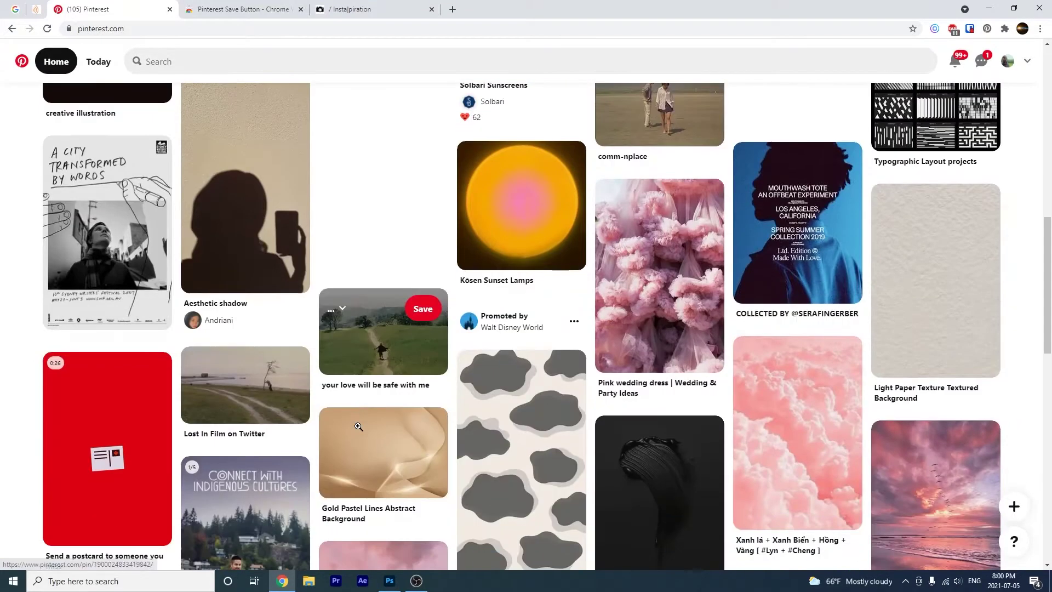
pyautogui.scroll(-3, 371, 441)
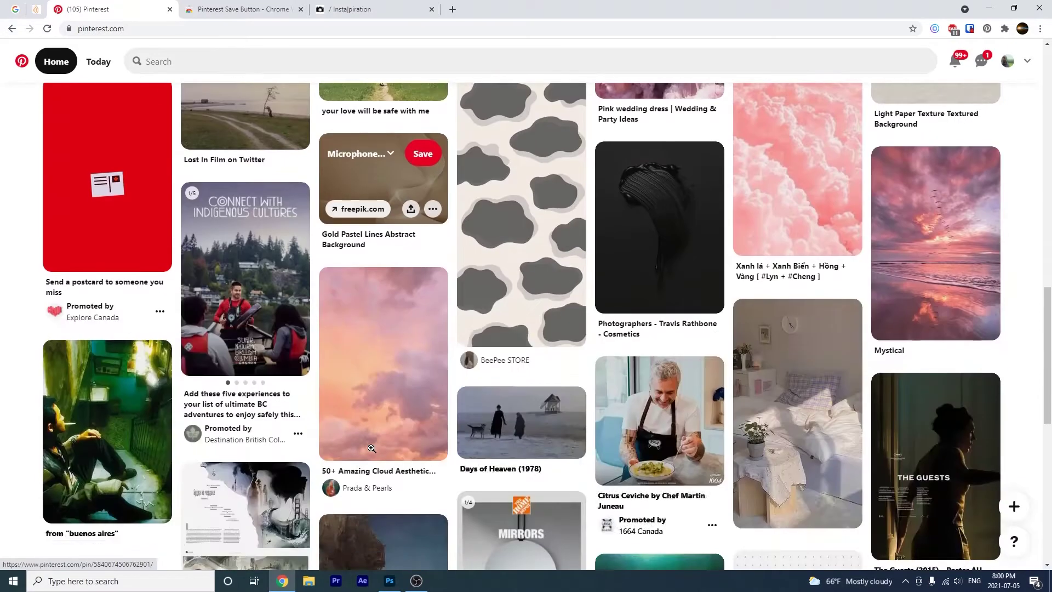
pyautogui.scroll(3, 370, 451)
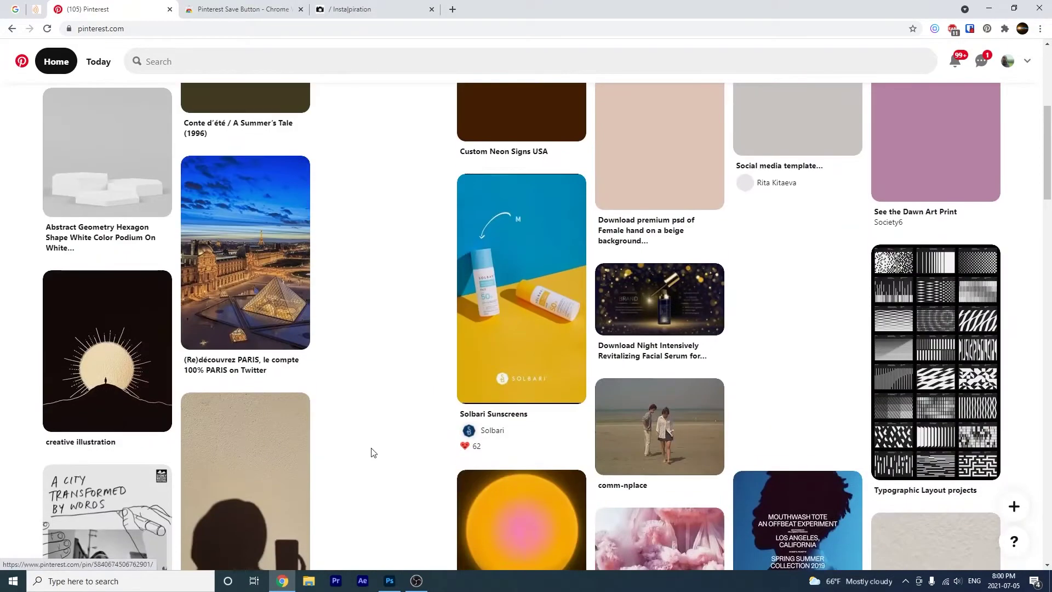
pyautogui.scroll(3, 373, 452)
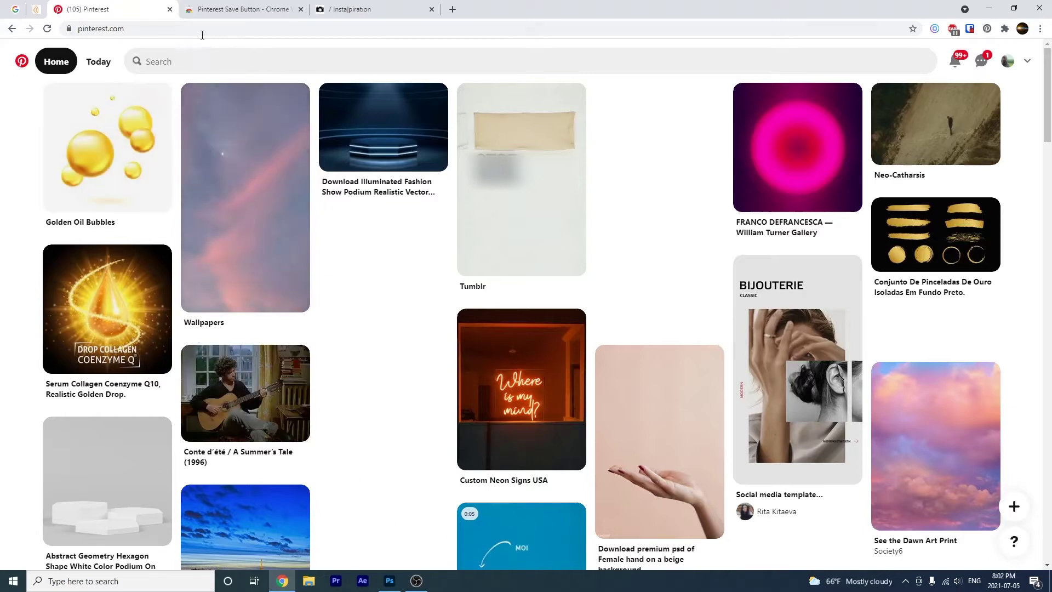
# - Start a Pinterest search for nature graphic design from the search bar
pyautogui.click(212, 55)
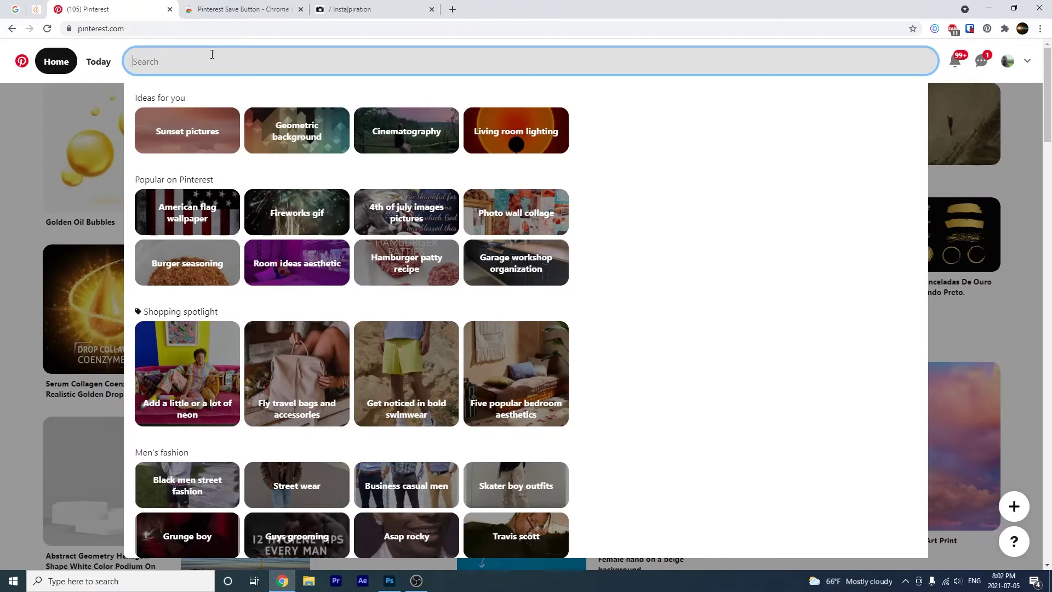
pyautogui.write('na')
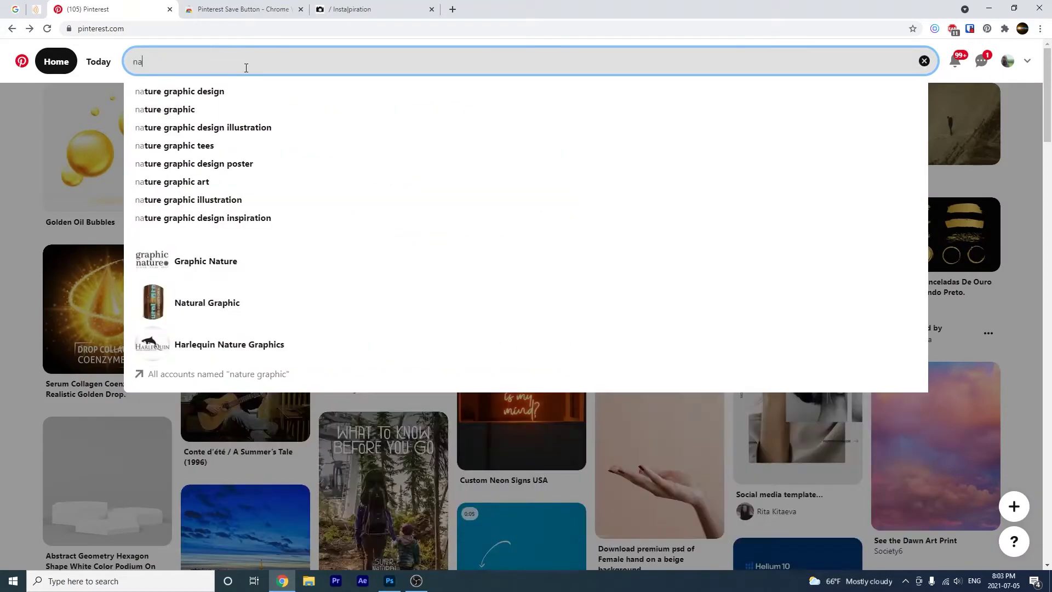
pyautogui.write('ture g')
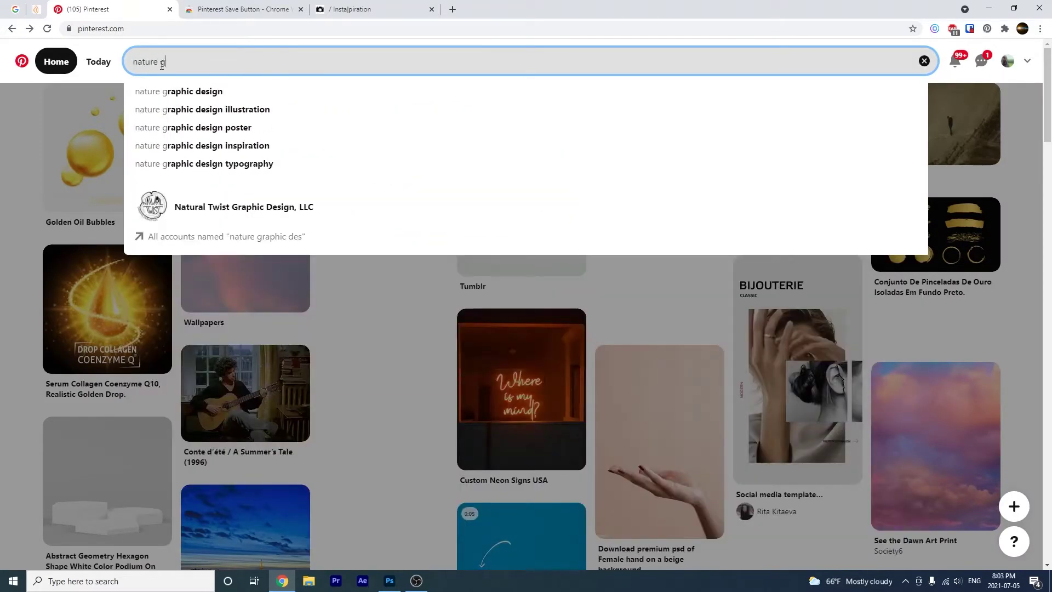
pyautogui.write('raphic d')
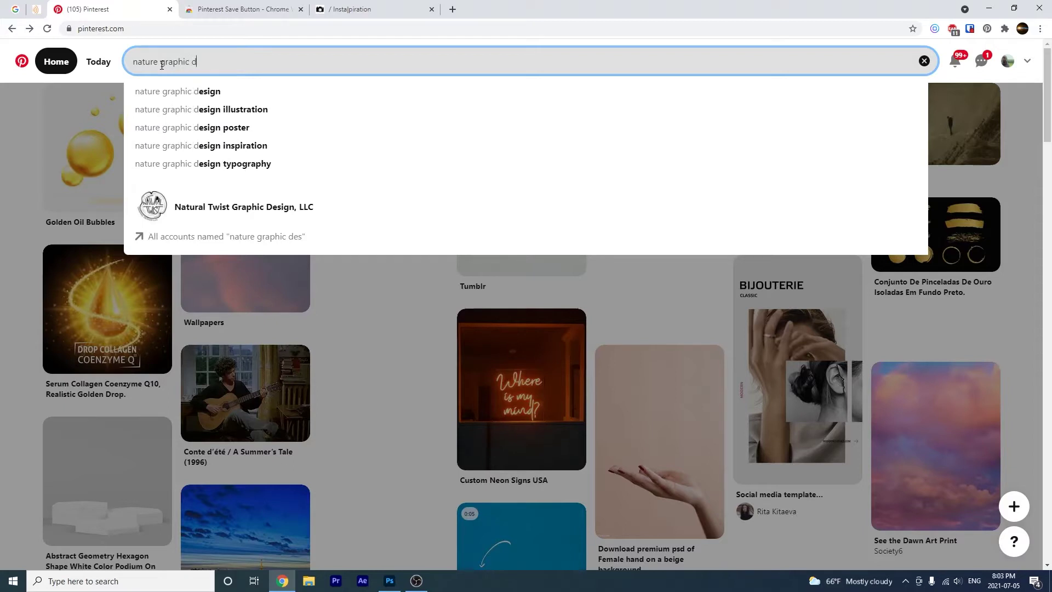
pyautogui.write('esign')
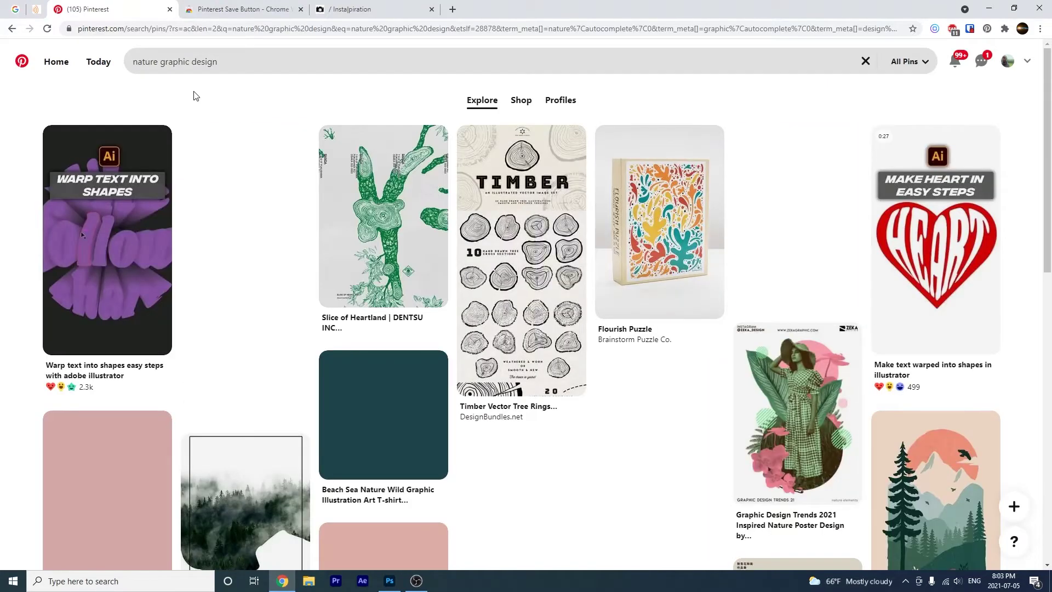
pyautogui.scroll(-1, 404, 239)
pyautogui.scroll(-3, 403, 239)
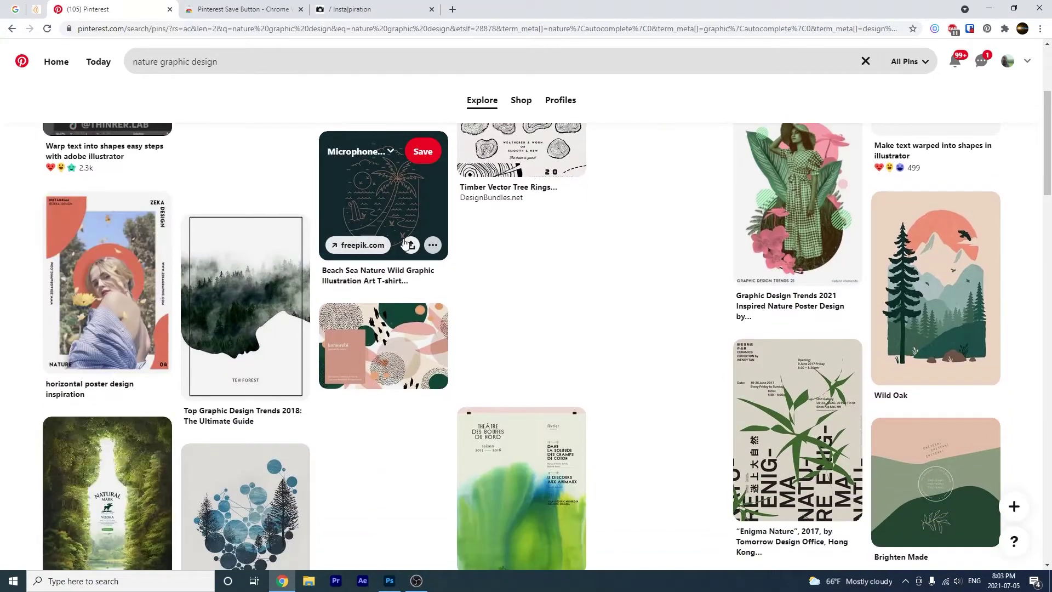
pyautogui.scroll(-3, 403, 244)
pyautogui.scroll(-1, 404, 244)
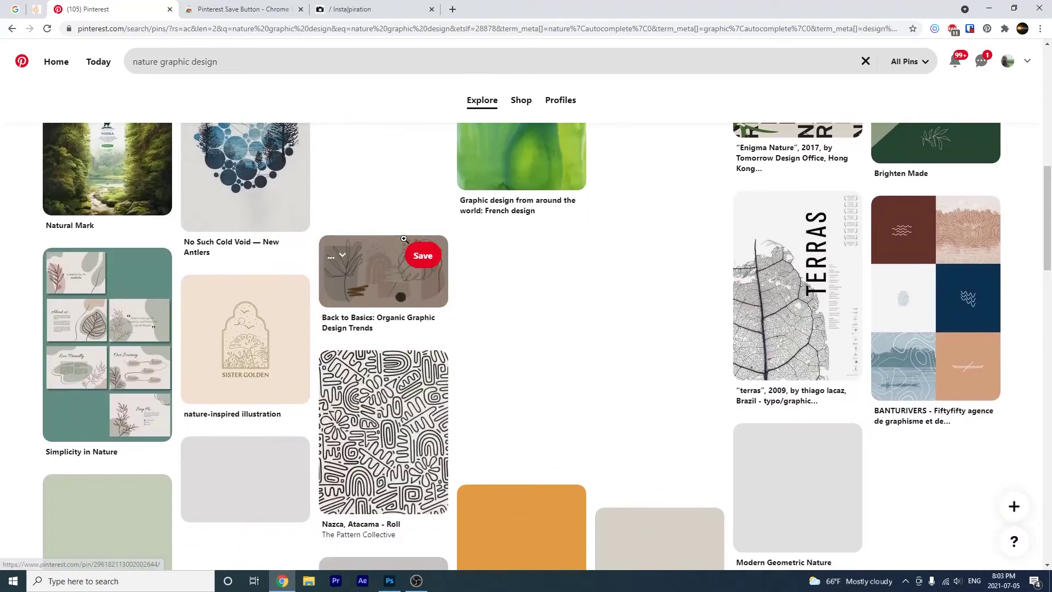
pyautogui.scroll(1, 418, 225)
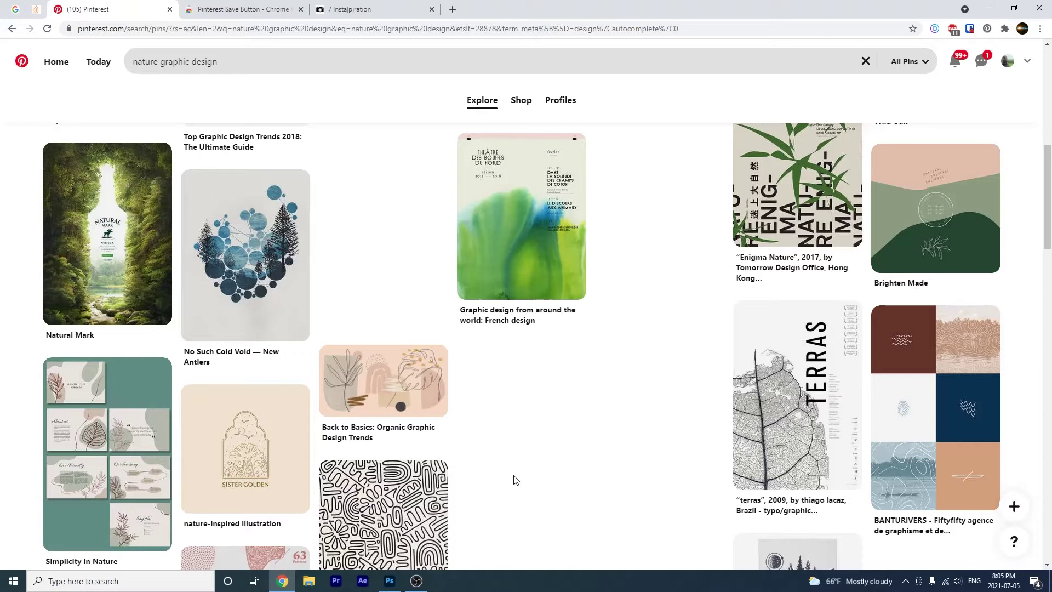
pyautogui.scroll(-5, 530, 446)
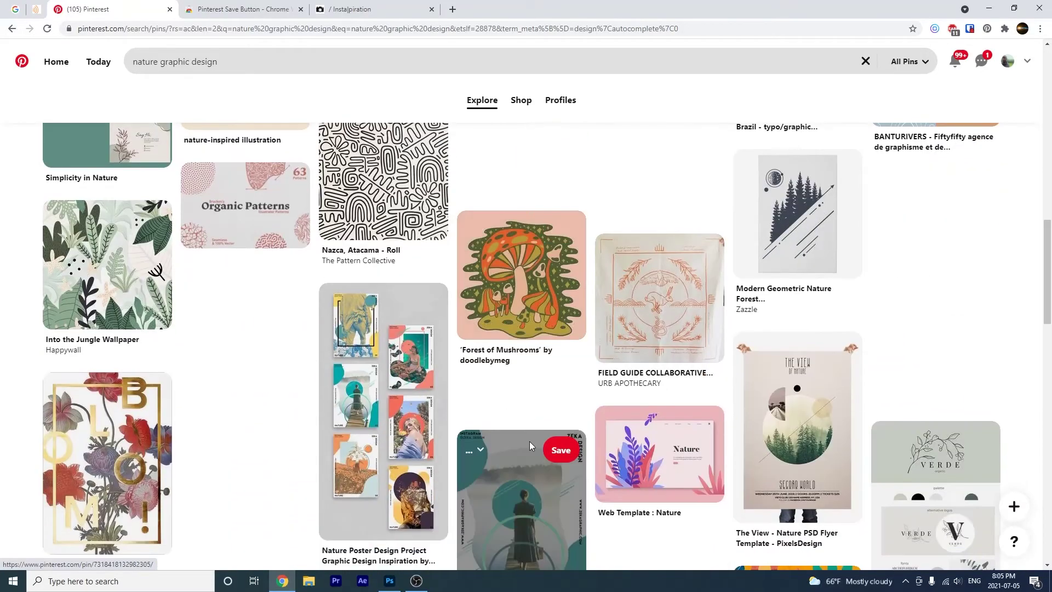
pyautogui.scroll(-3, 293, 421)
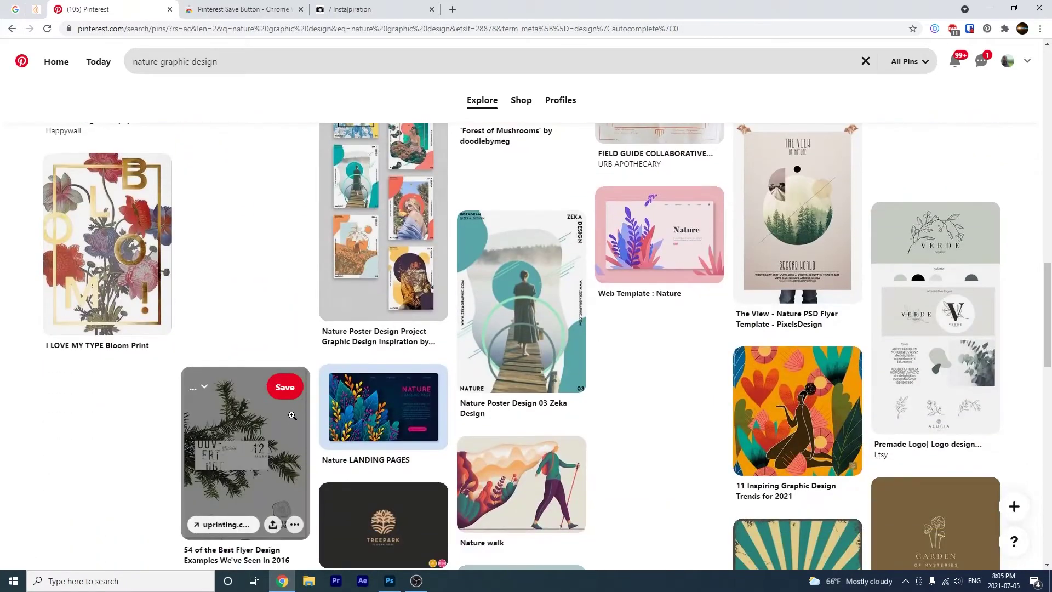
pyautogui.scroll(-2, 292, 415)
pyautogui.scroll(-1, 371, 456)
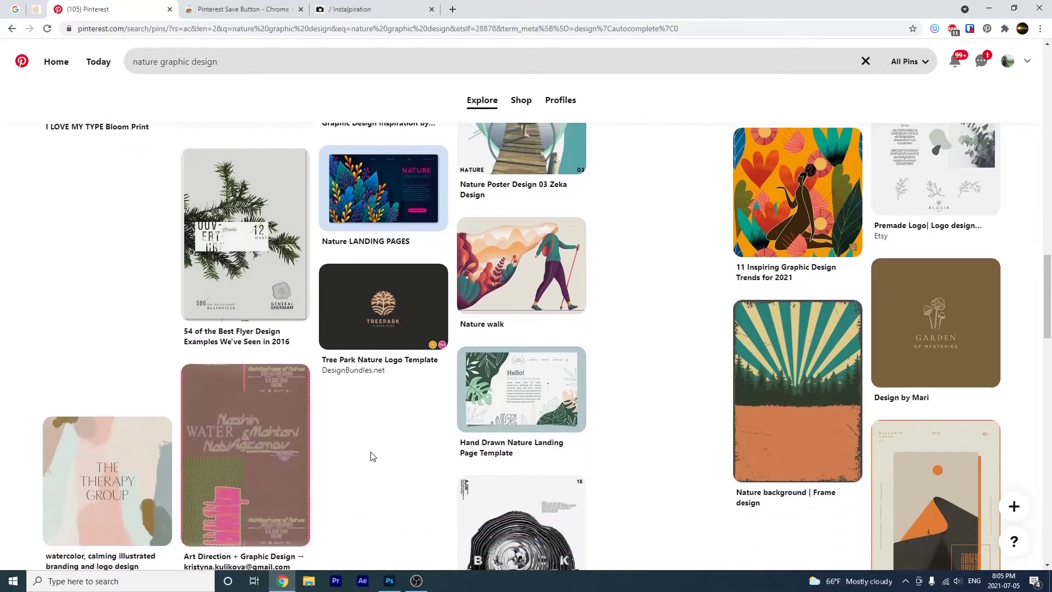
pyautogui.scroll(-1, 371, 444)
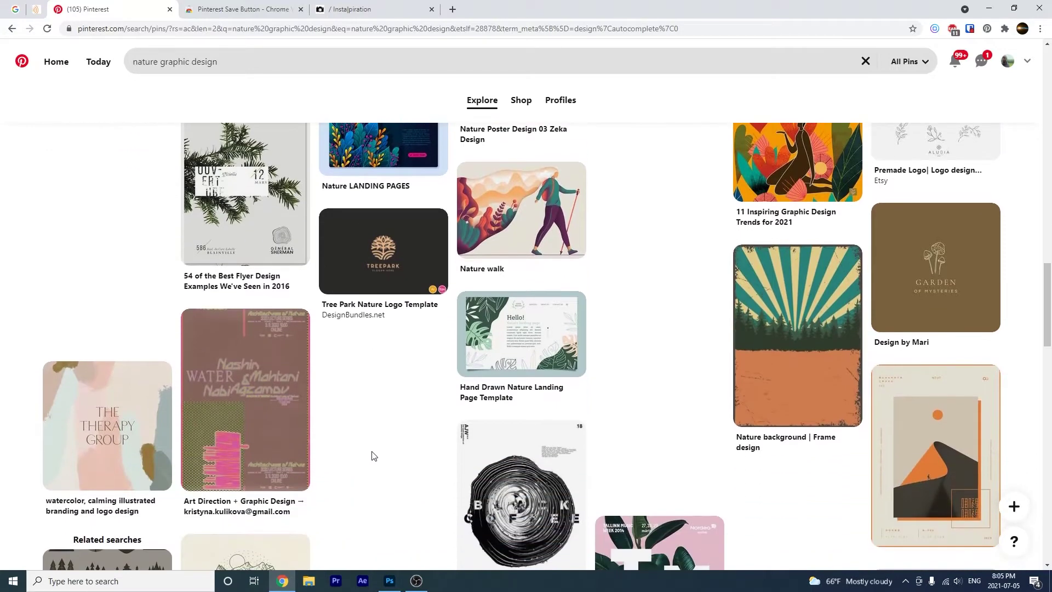
pyautogui.scroll(-1, 372, 425)
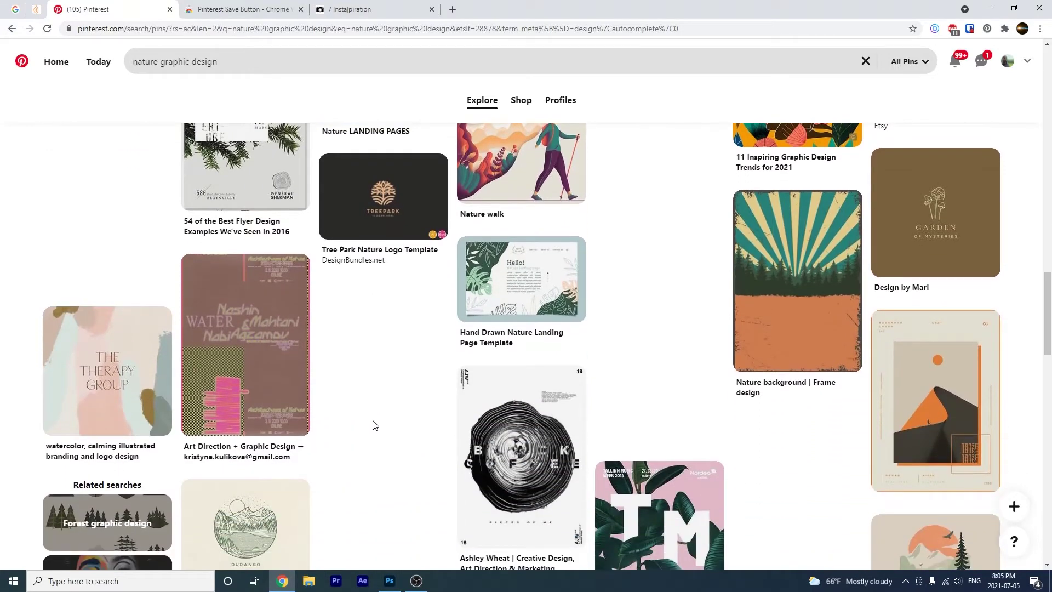
pyautogui.scroll(-1, 372, 426)
pyautogui.scroll(-3, 372, 421)
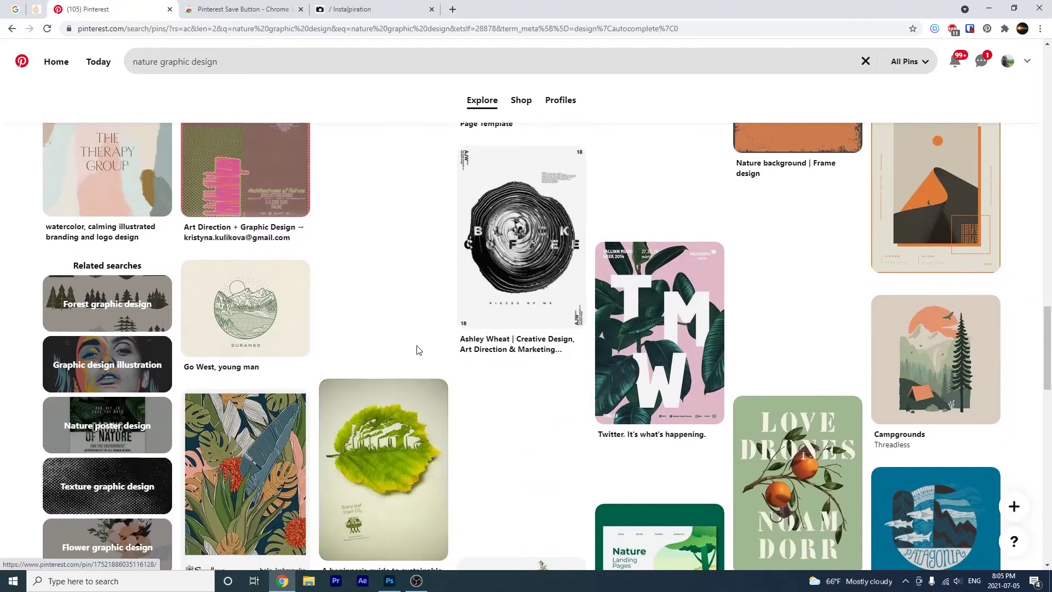
pyautogui.scroll(-1, 420, 349)
pyautogui.scroll(-2, 534, 387)
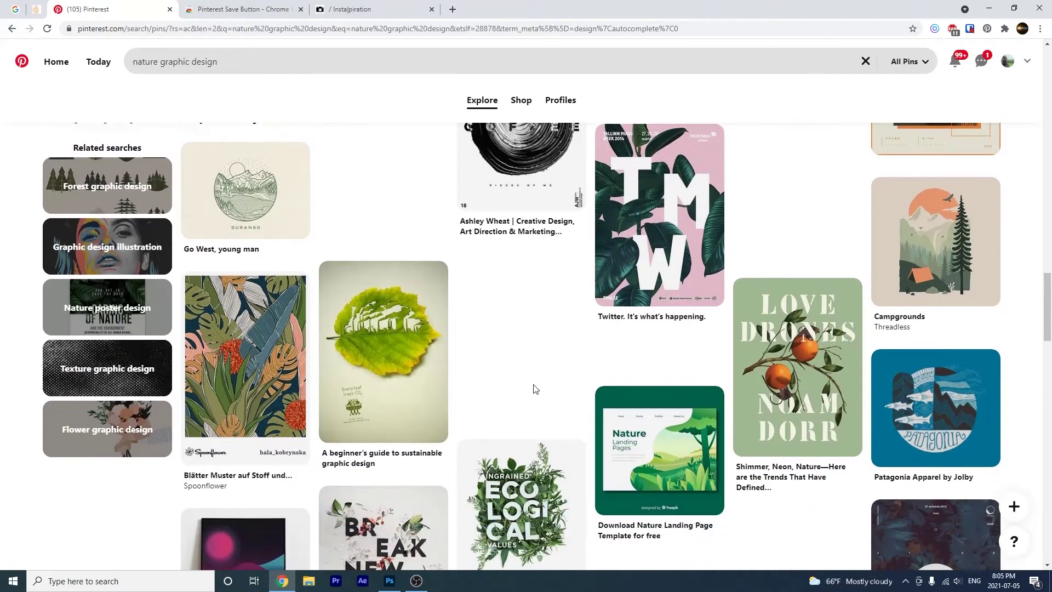
pyautogui.scroll(-2, 527, 349)
pyautogui.scroll(-1, 524, 347)
pyautogui.scroll(2, 524, 346)
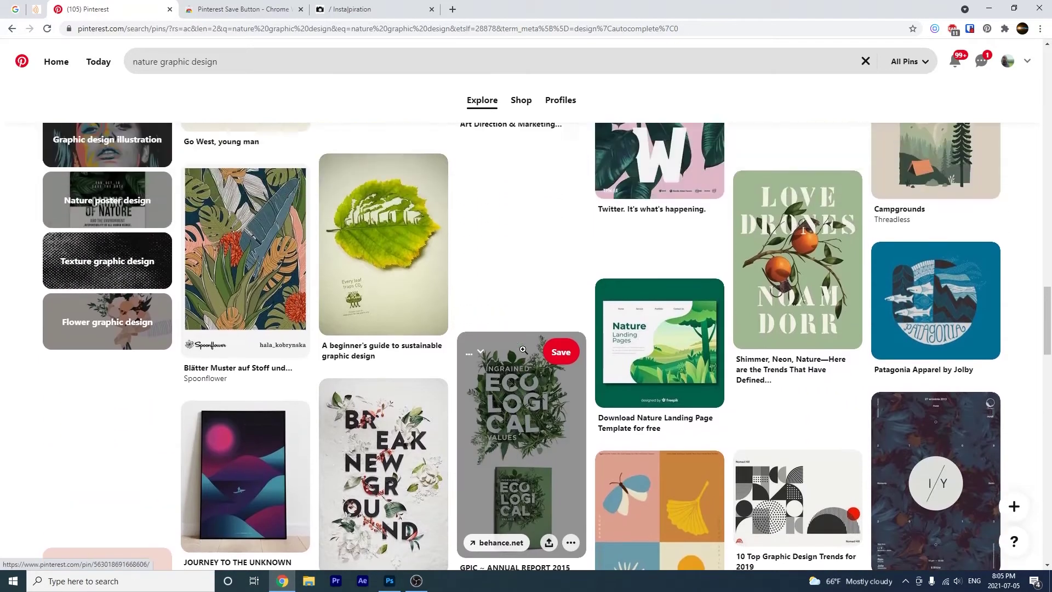
pyautogui.scroll(2, 520, 362)
pyautogui.scroll(2, 519, 364)
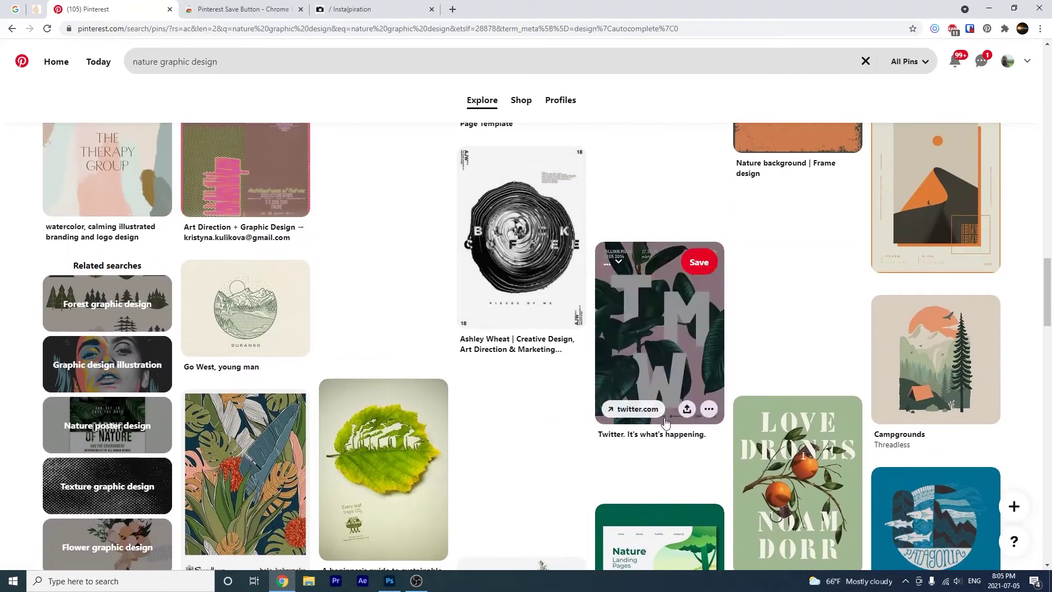
# - Open the Campgrounds pin from the nature graphic design results
pyautogui.click(888, 359)
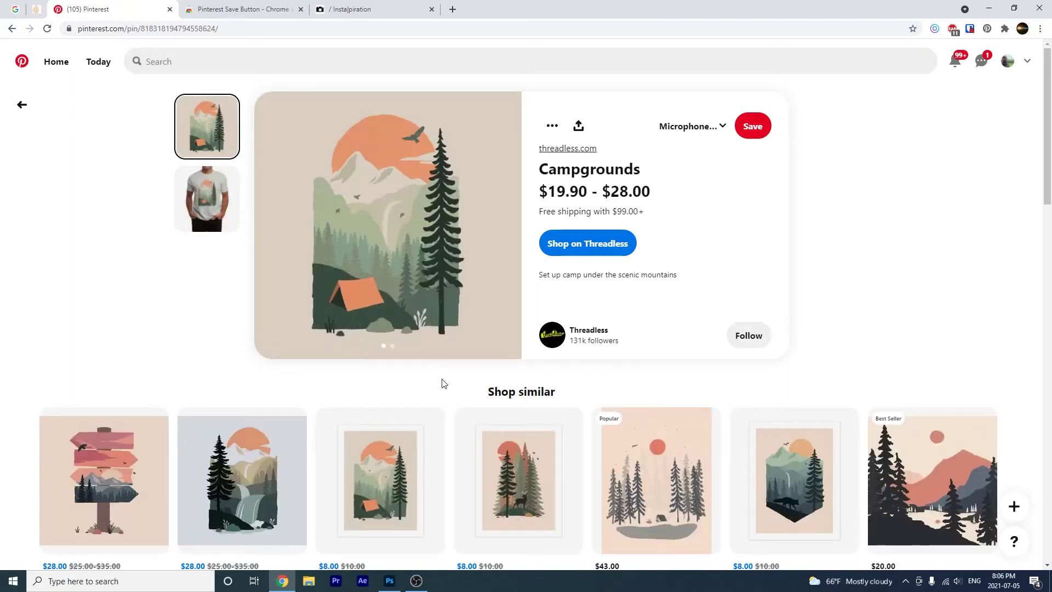
# - Bring up the board selector for saving the Campgrounds pin
pyautogui.click(724, 128)
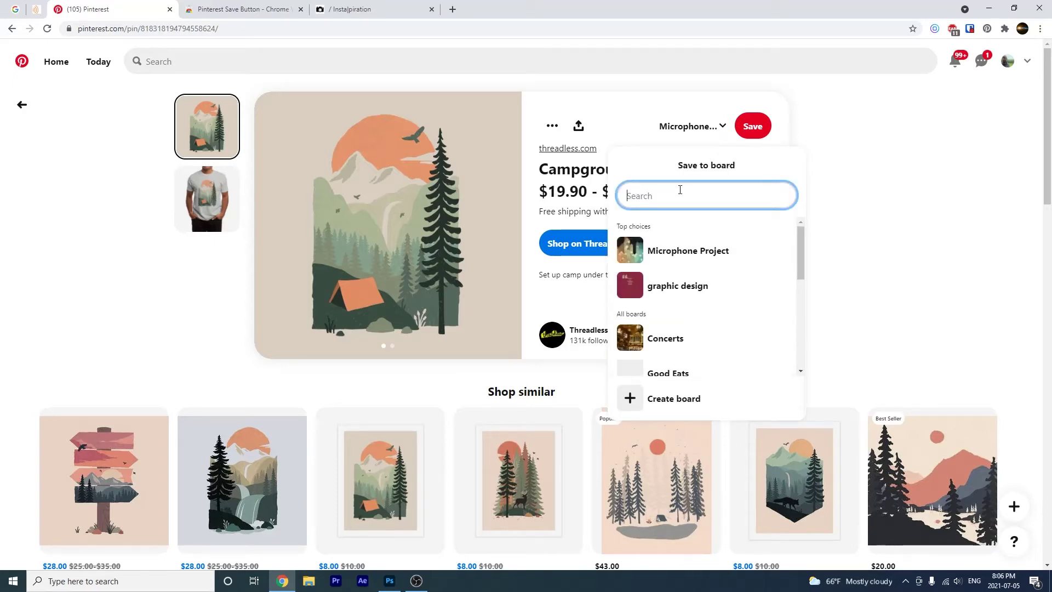
pyautogui.write('Outdoor ')
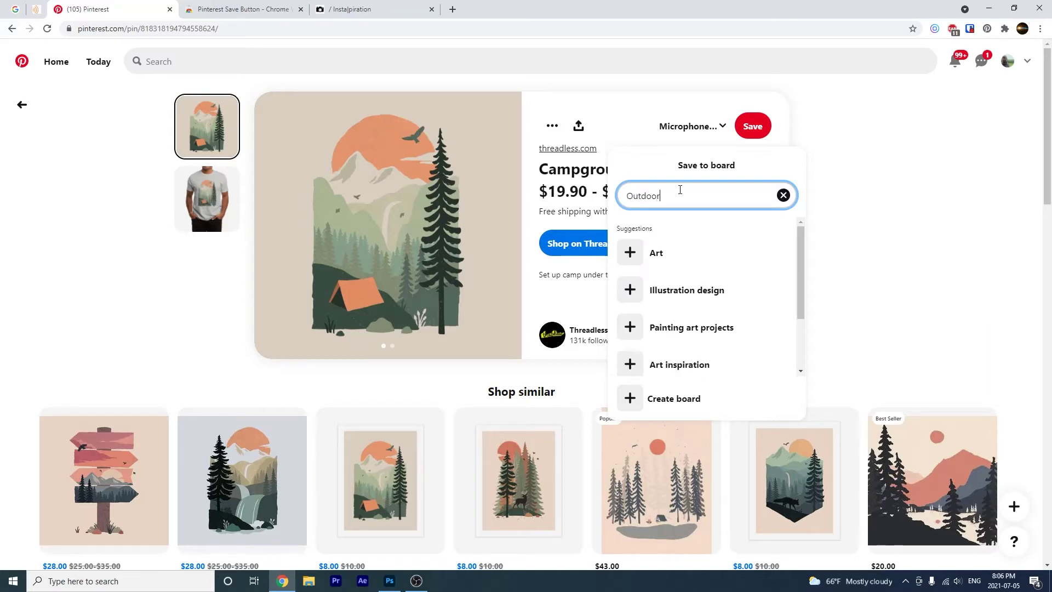
pyautogui.write('Shoes ')
pyautogui.write('Project')
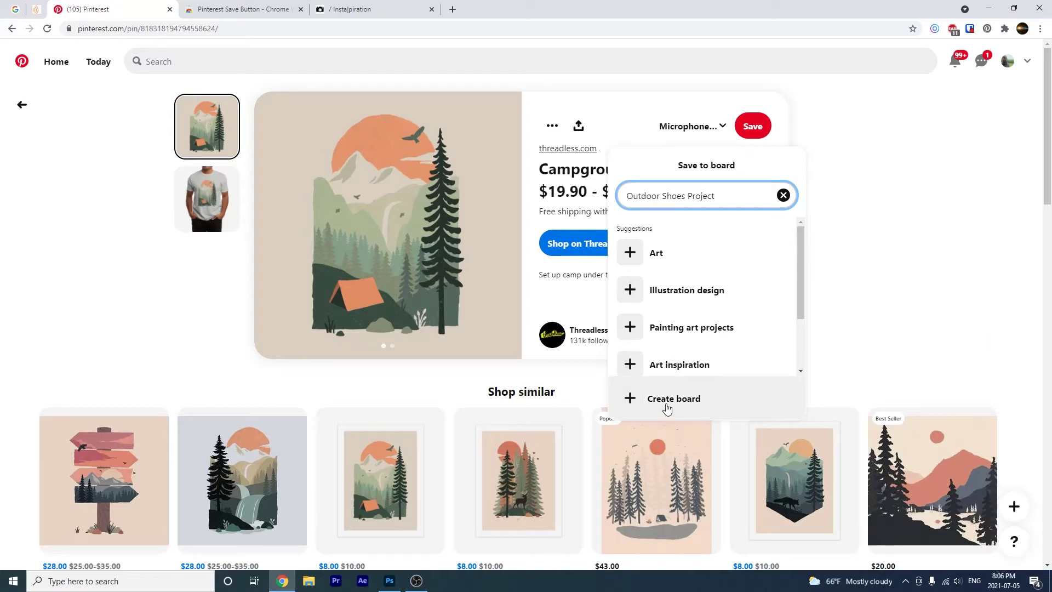
# - Create the Outdoor Shoes Project board as public, holding the Campgrounds pin
pyautogui.click(667, 403)
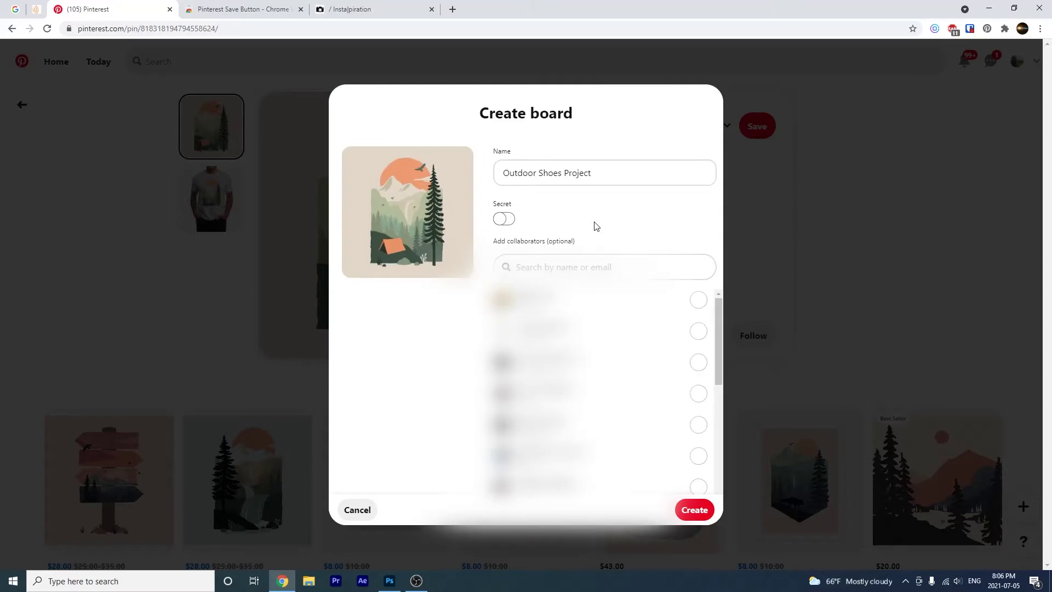
pyautogui.click(499, 220)
pyautogui.click(498, 221)
pyautogui.press('Return')
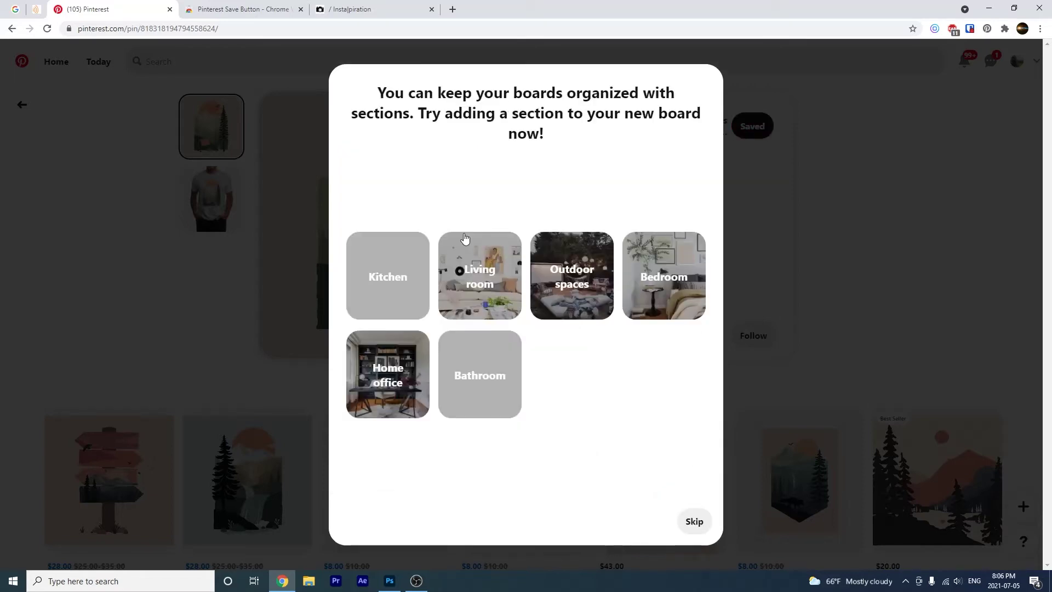
# - Skip the add-sections prompt and return to the nature graphic design results
pyautogui.click(693, 521)
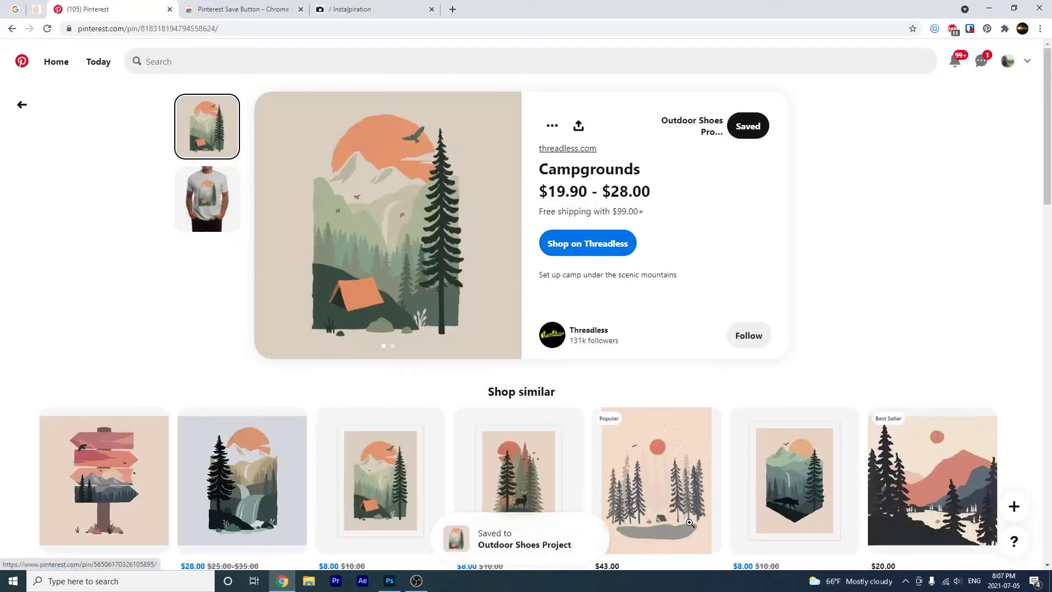
pyautogui.click(22, 105)
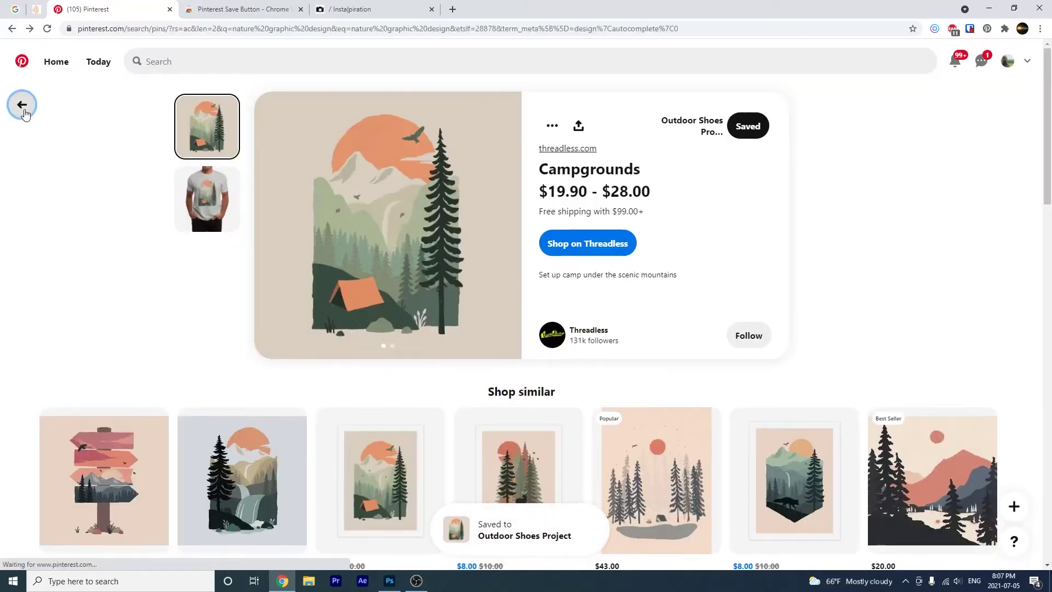
pyautogui.scroll(-5, 576, 369)
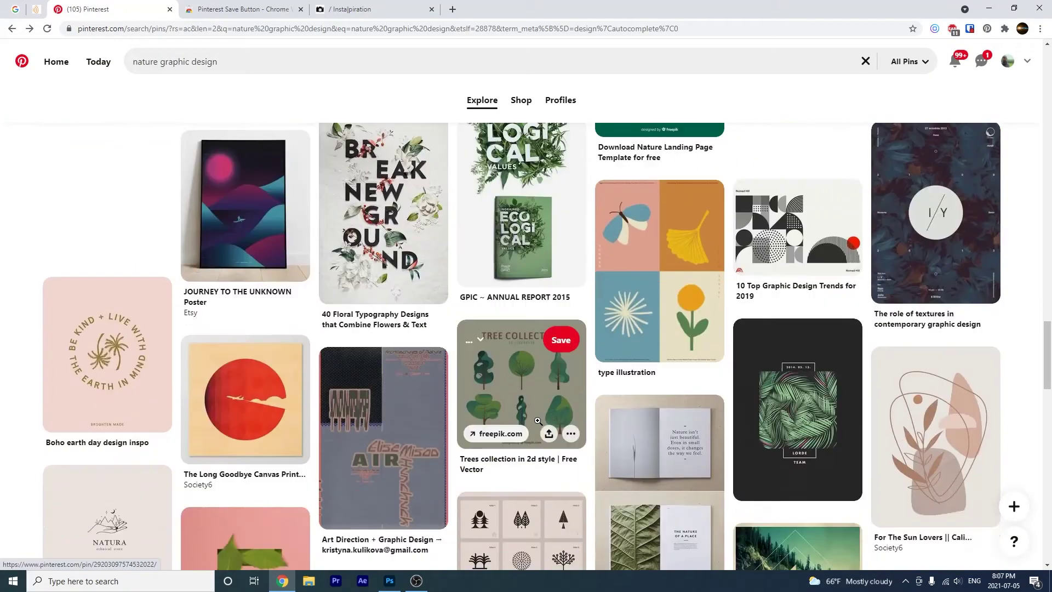
pyautogui.scroll(-5, 493, 394)
pyautogui.scroll(-2, 470, 410)
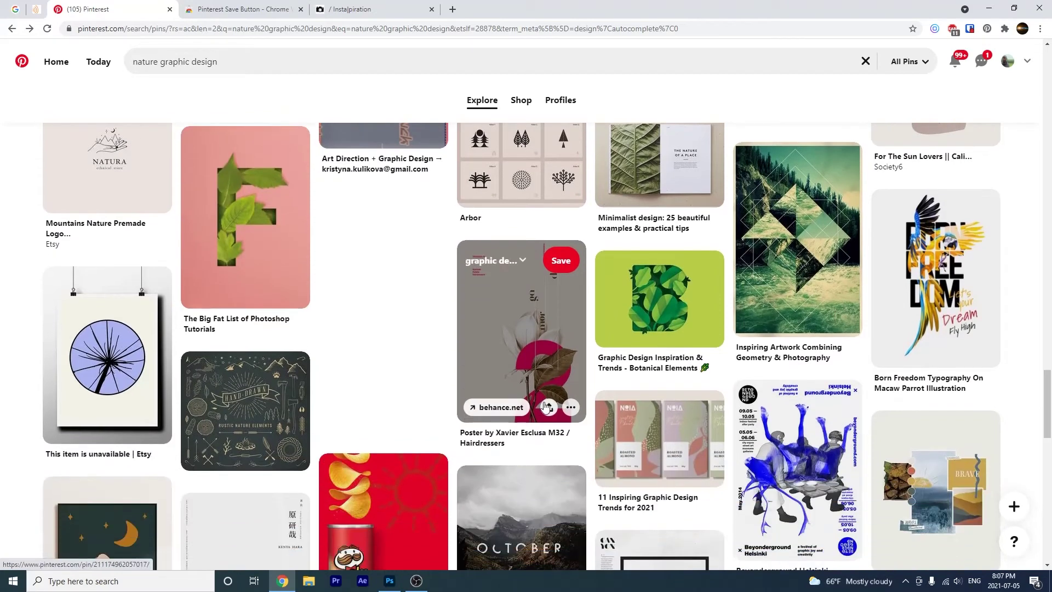
# - Save the Botanical Elements pin to Outdoor Shoes Project and go back to the results
pyautogui.click(644, 303)
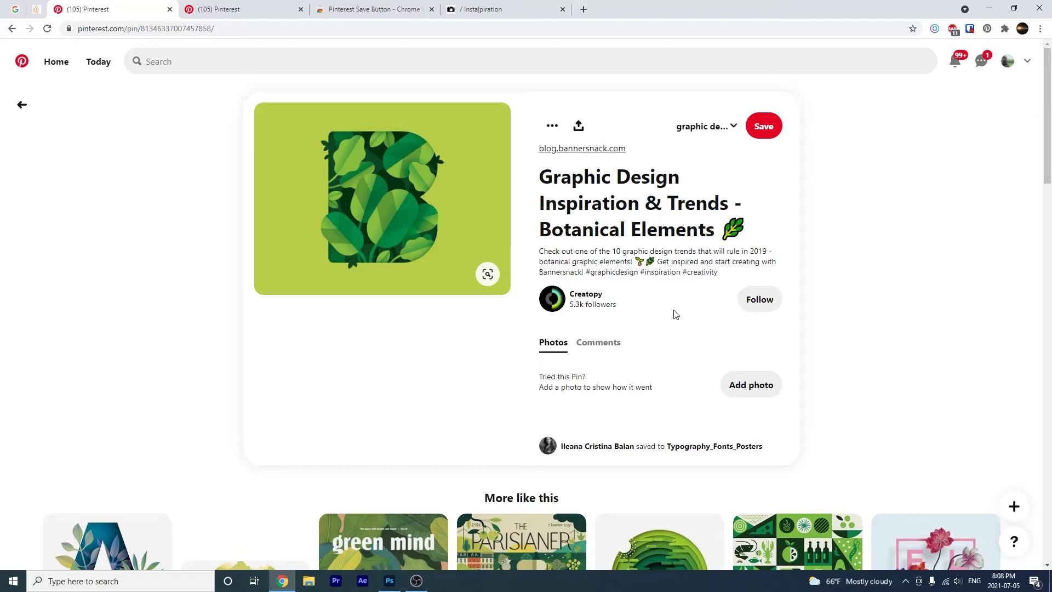
pyautogui.click(733, 126)
pyautogui.moveTo(705, 251)
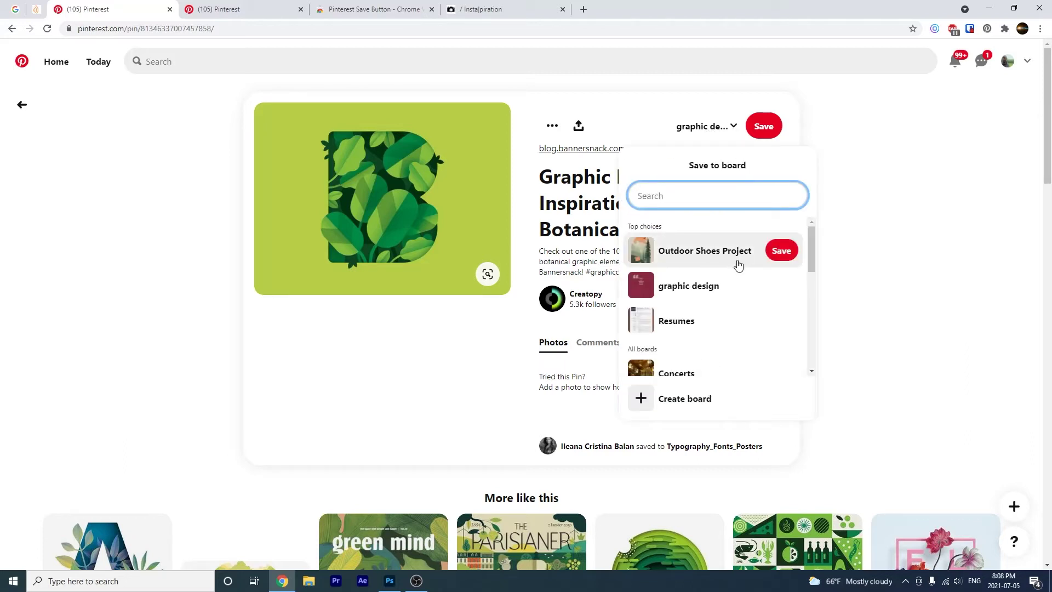
pyautogui.click(781, 251)
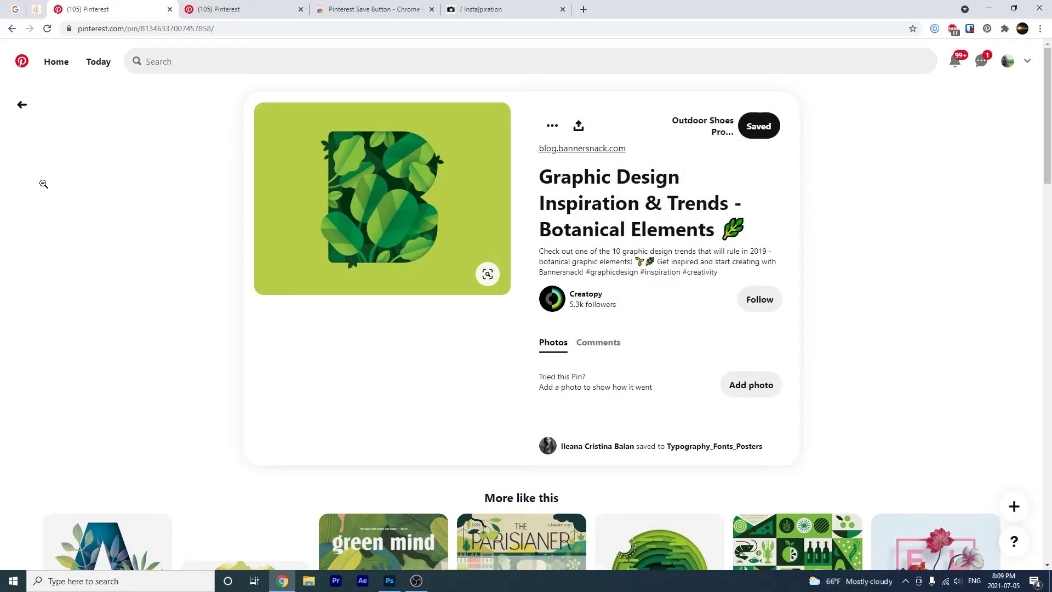
pyautogui.click(22, 104)
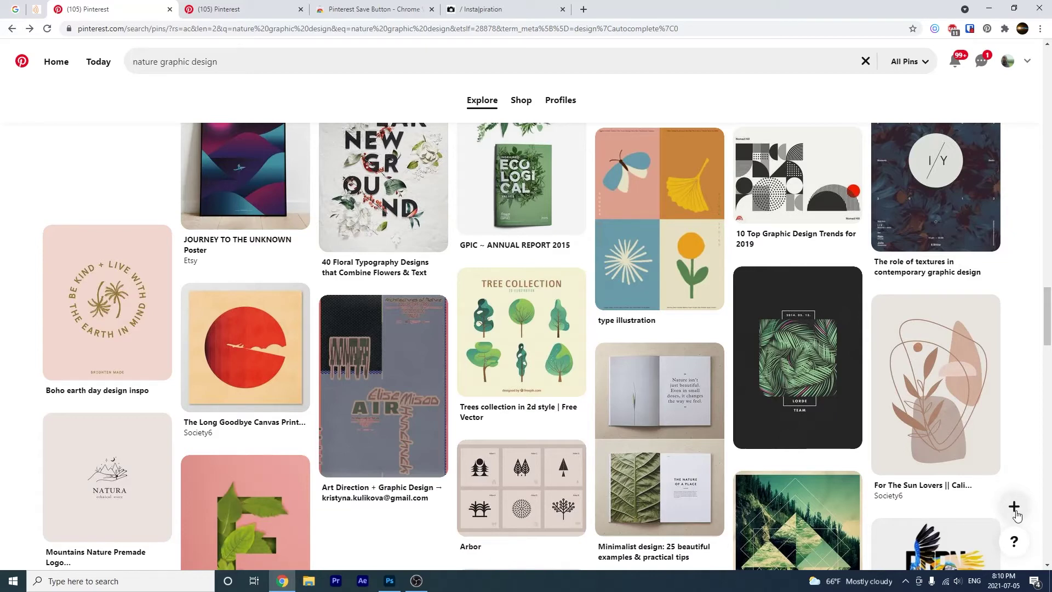
# - Switch to the Pinterest Save Button page in the Chrome Web Store
pyautogui.click(375, 8)
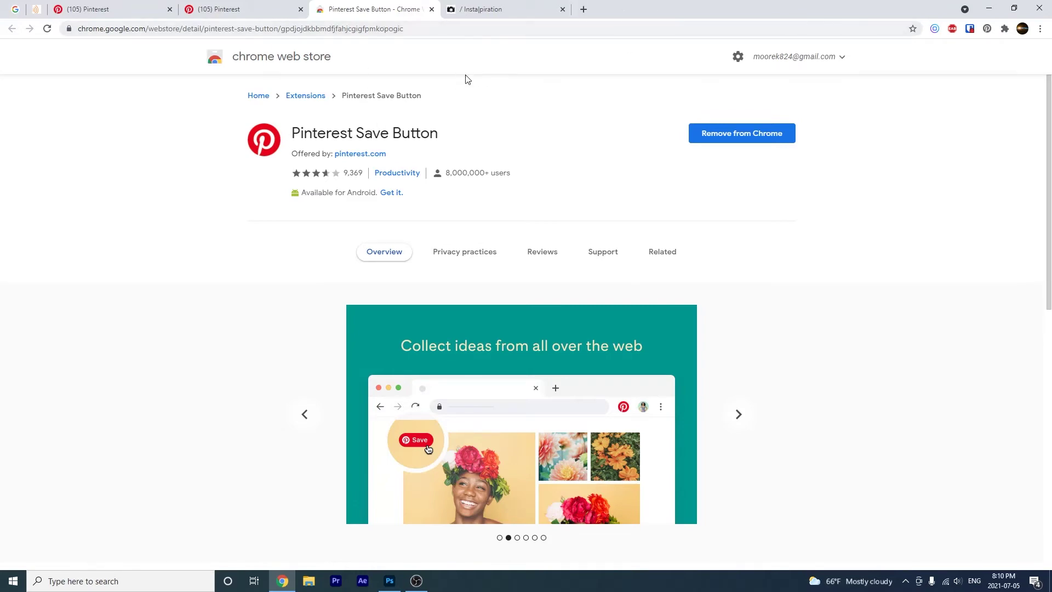
# - Switch to the Instapiration Tumblr blog of tagged photos
pyautogui.click(479, 10)
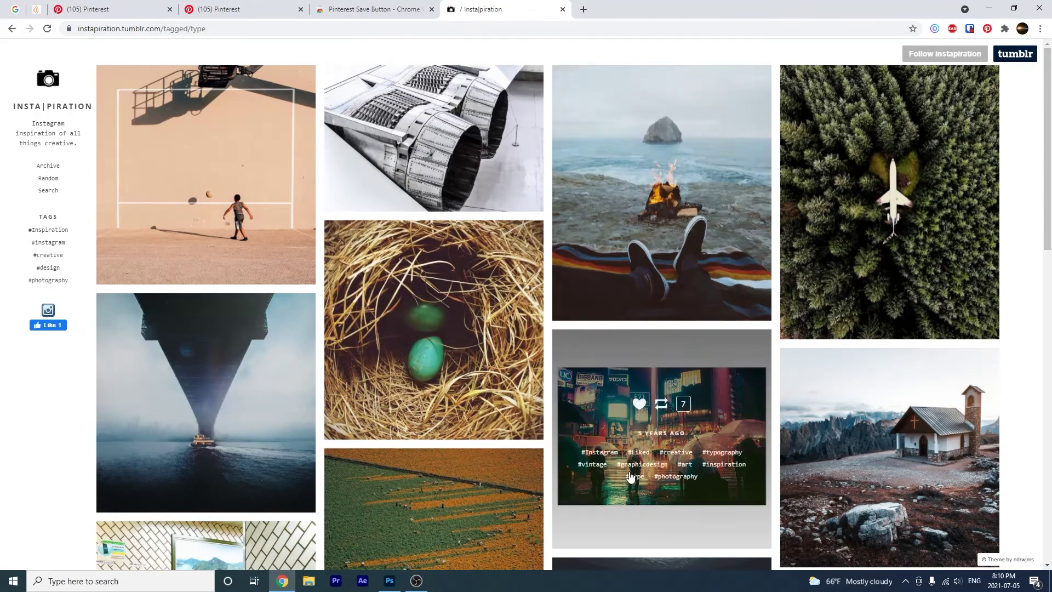
pyautogui.scroll(-1, 608, 427)
pyautogui.scroll(-3, 608, 427)
pyautogui.scroll(-3, 608, 427)
pyautogui.scroll(-3, 608, 429)
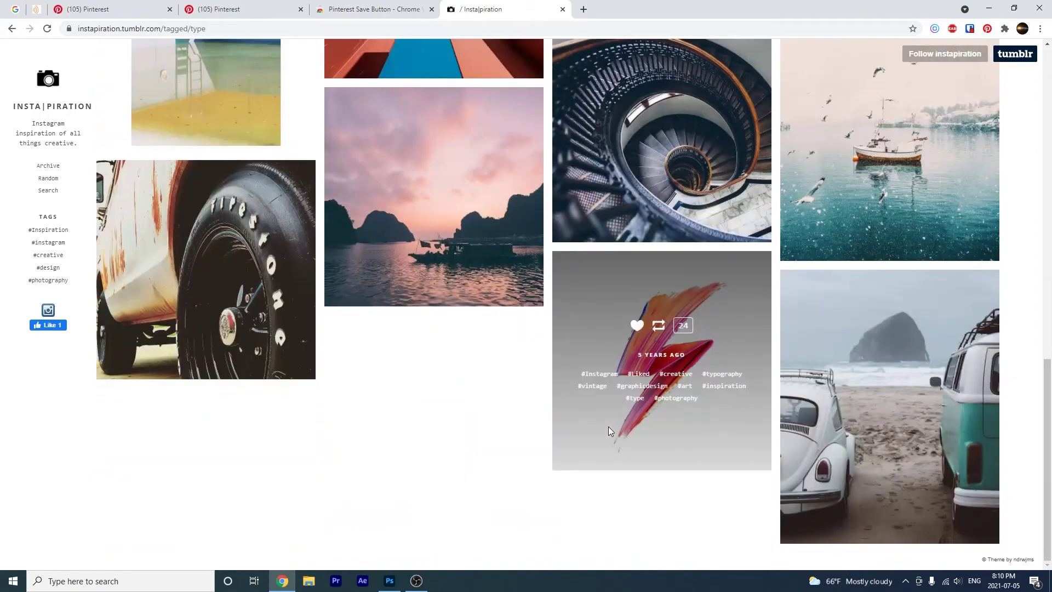
pyautogui.scroll(-3, 582, 444)
pyautogui.scroll(-2, 557, 454)
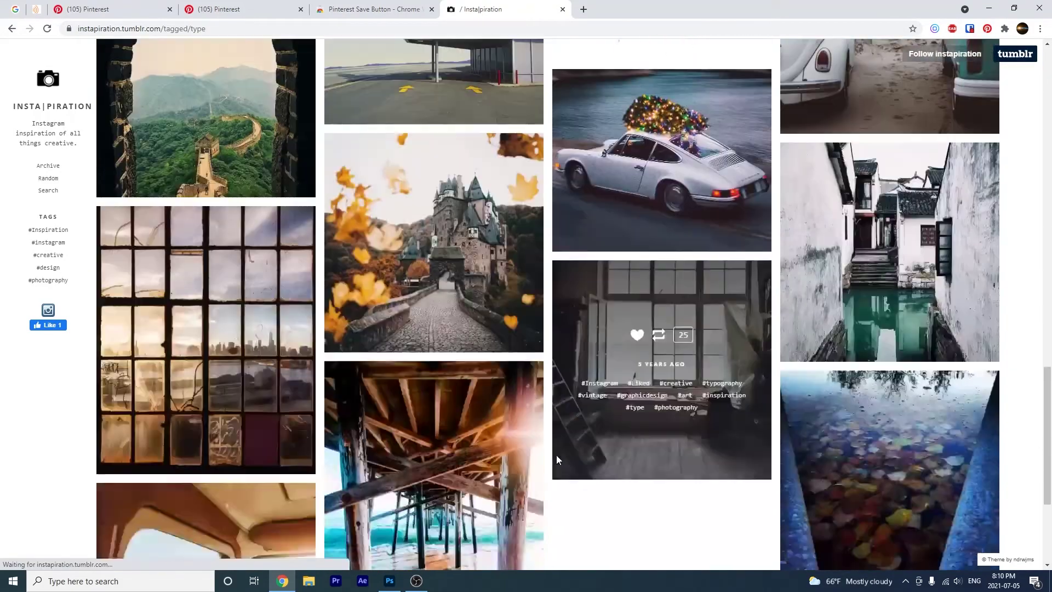
pyautogui.scroll(-2, 556, 455)
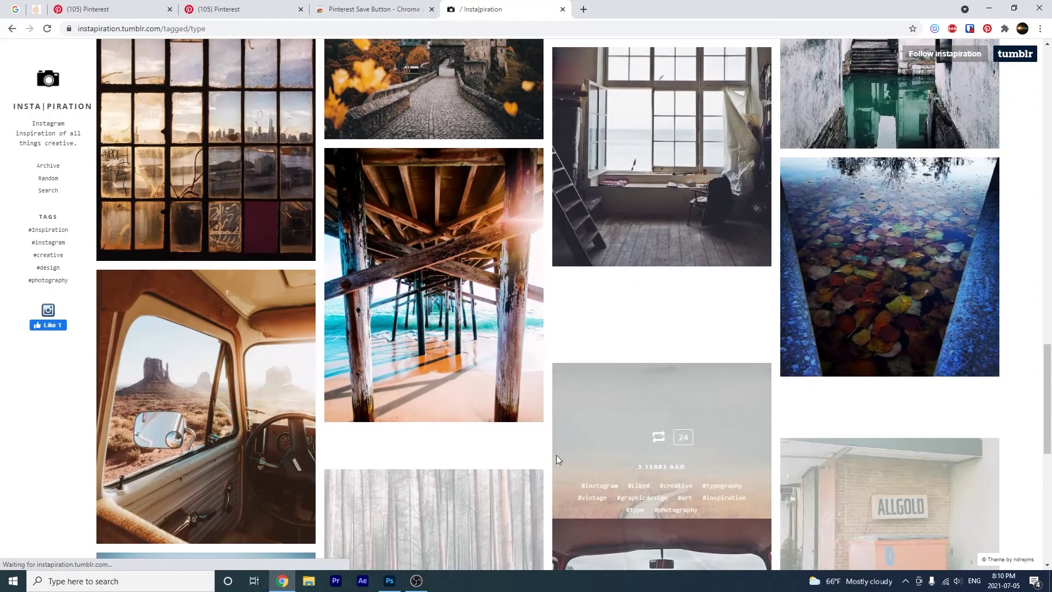
pyautogui.scroll(-2, 557, 459)
pyautogui.scroll(-4, 557, 455)
pyautogui.scroll(-1, 557, 455)
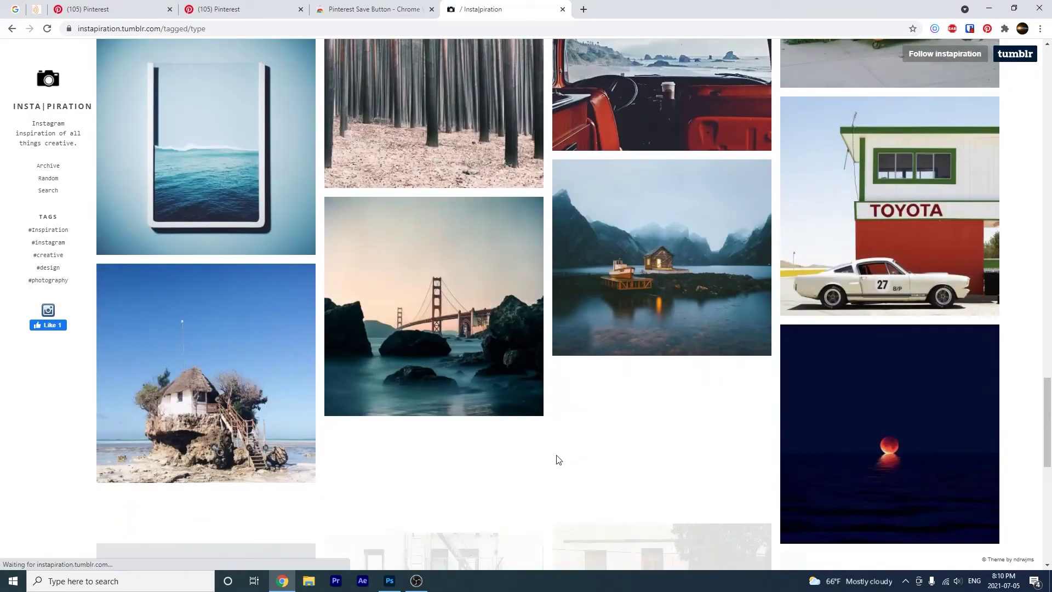
pyautogui.scroll(-2, 557, 455)
pyautogui.scroll(-1, 557, 454)
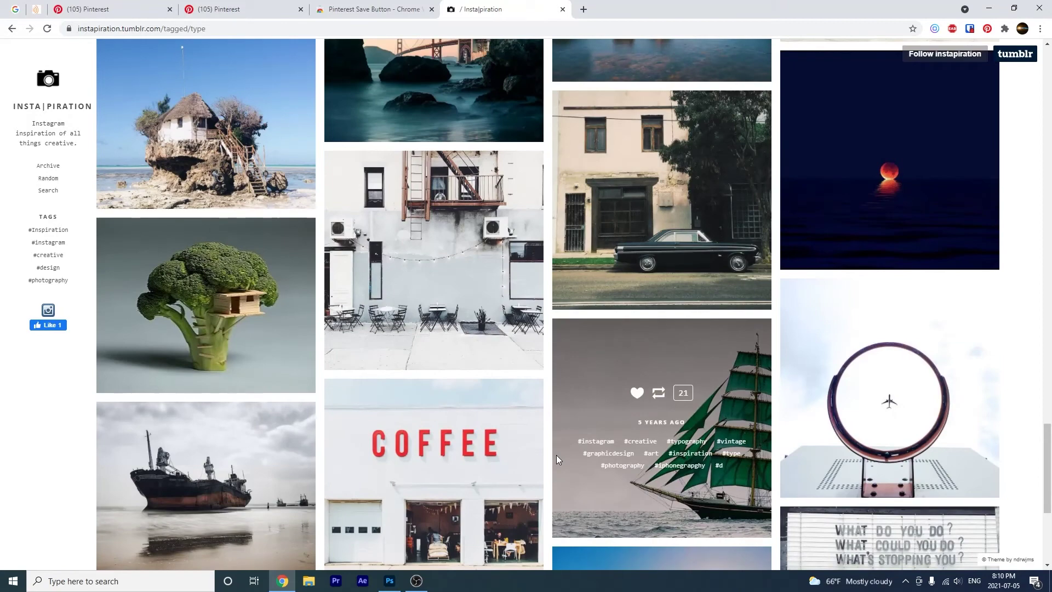
pyautogui.scroll(-2, 557, 455)
pyautogui.scroll(-1, 557, 454)
pyautogui.scroll(-3, 556, 454)
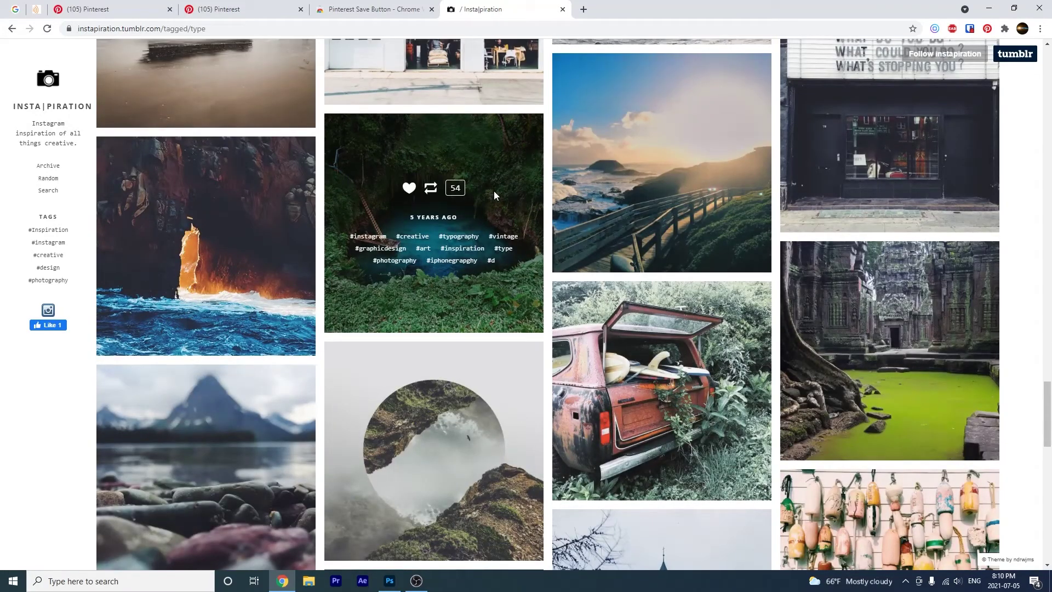
# - Bring up the Pinterest Save Button picker for the Instapiration page's images
pyautogui.click(987, 29)
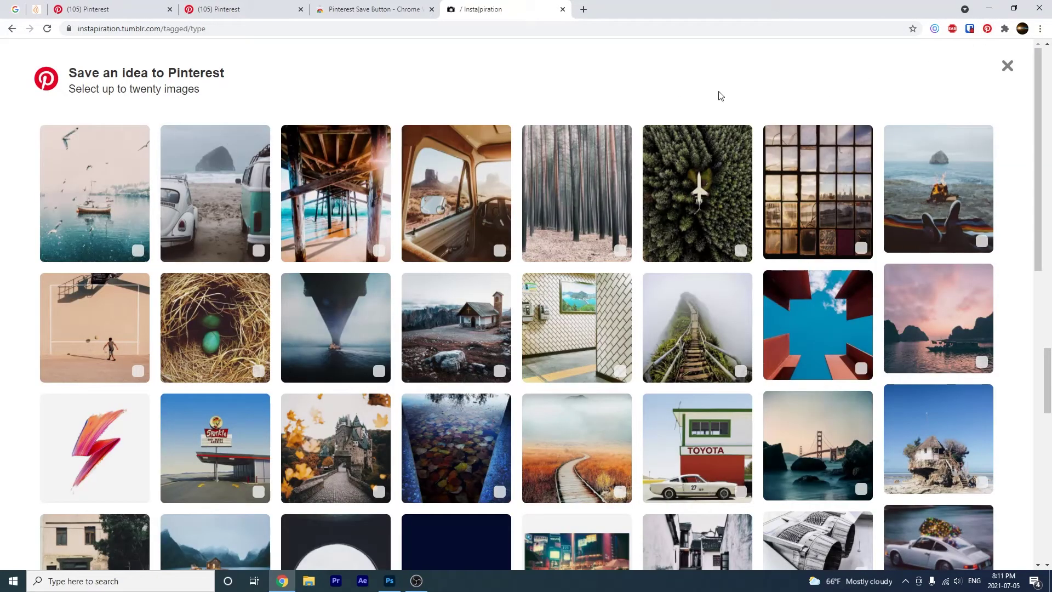
pyautogui.scroll(-3, 577, 184)
pyautogui.scroll(-3, 577, 185)
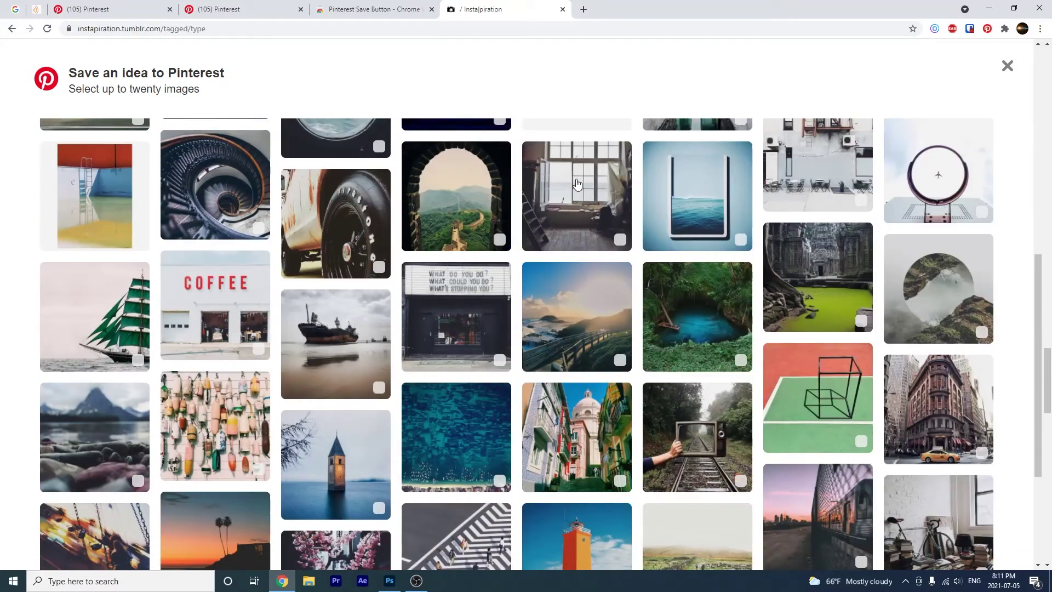
pyautogui.scroll(-3, 577, 184)
pyautogui.scroll(1, 577, 184)
pyautogui.scroll(-1, 577, 184)
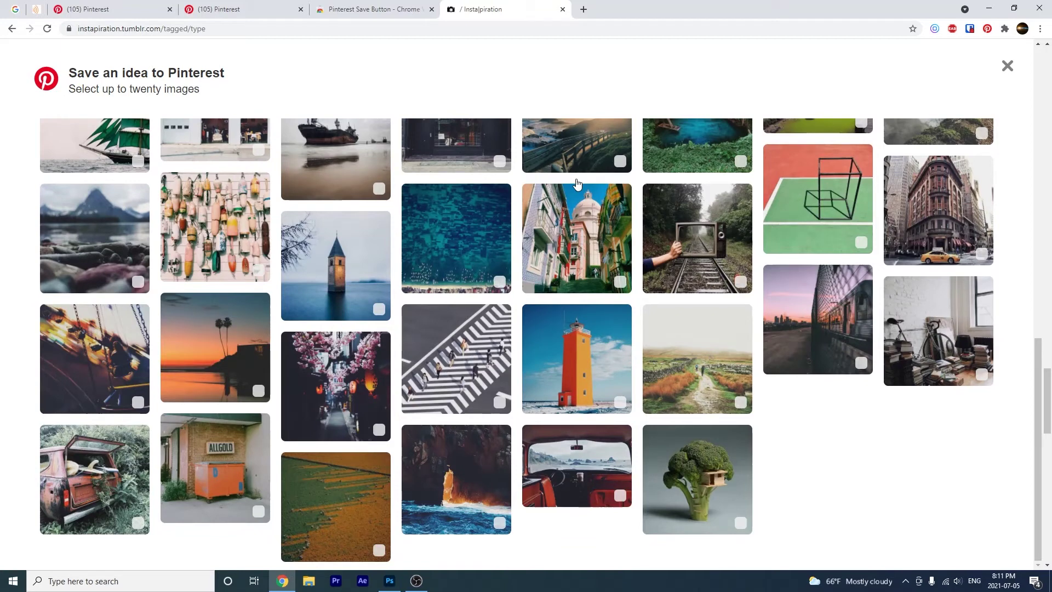
pyautogui.scroll(1, 577, 179)
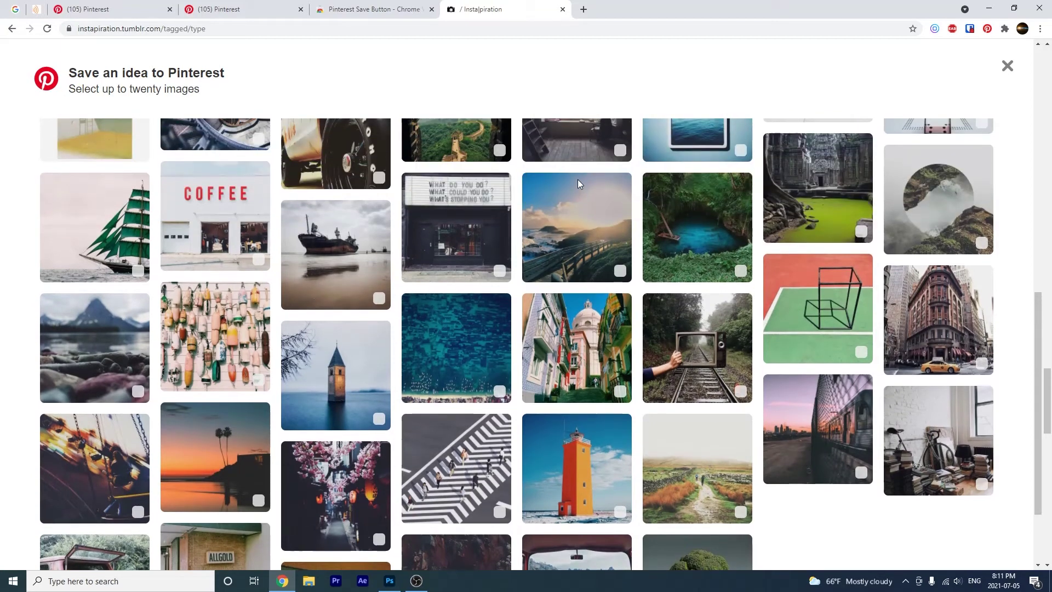
# - Select the blue lagoon, misty circular rock and bare forest photos, then proceed to board choice
pyautogui.click(702, 239)
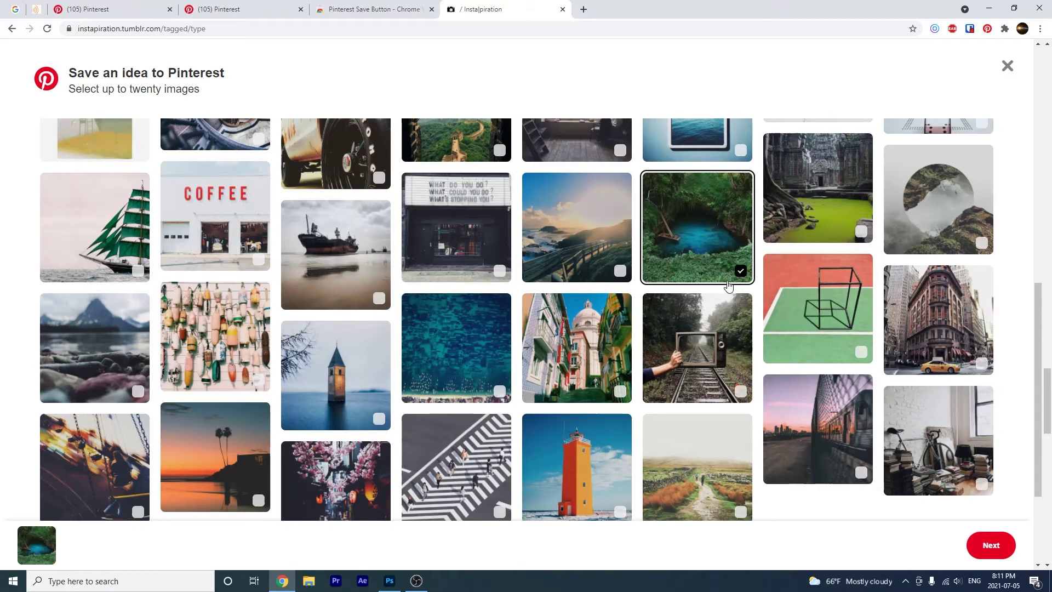
pyautogui.scroll(-2, 726, 286)
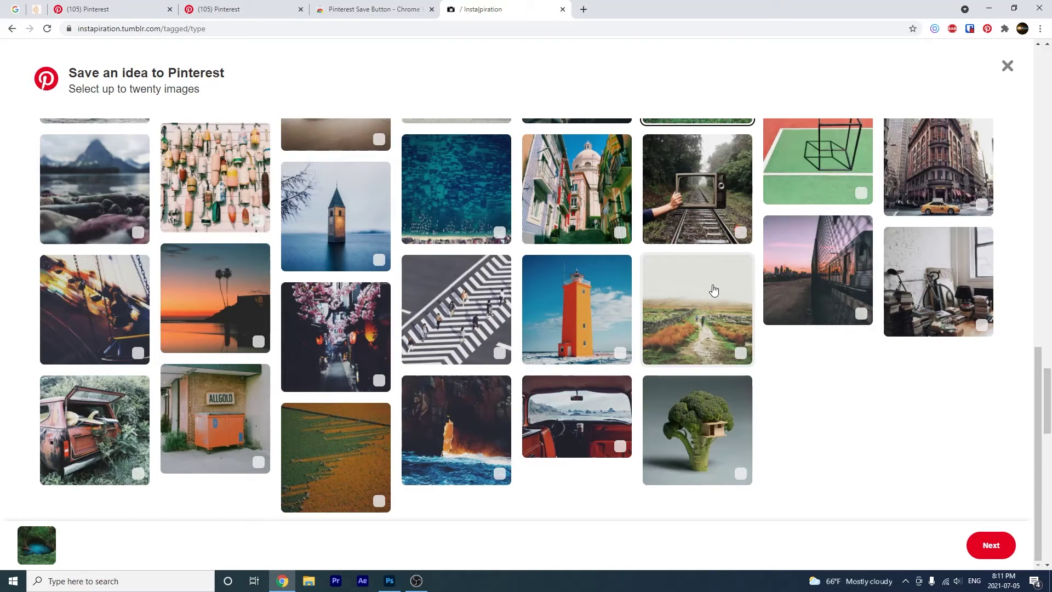
pyautogui.scroll(3, 393, 296)
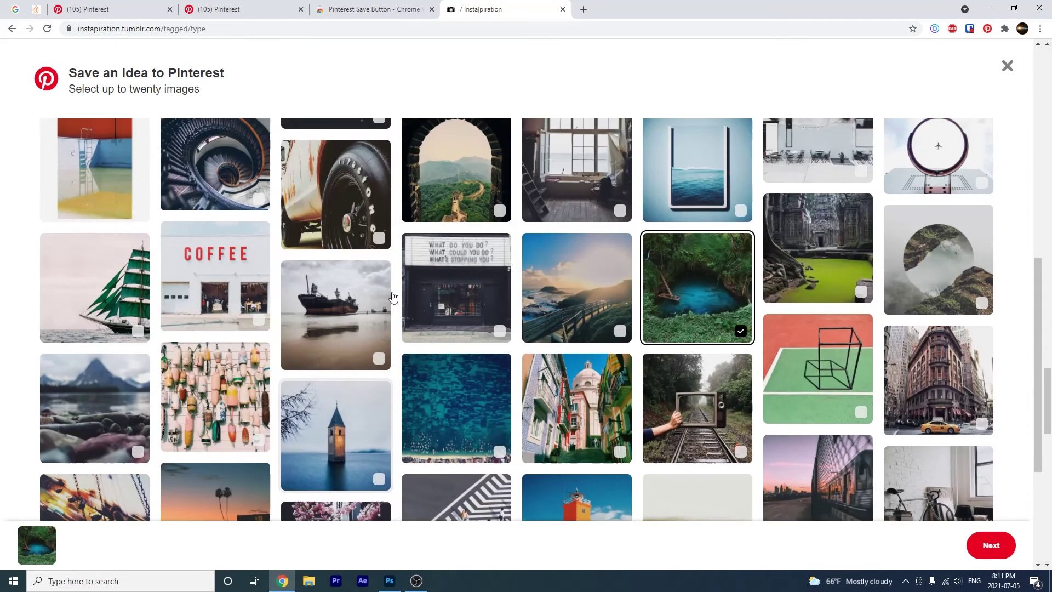
pyautogui.scroll(1, 394, 295)
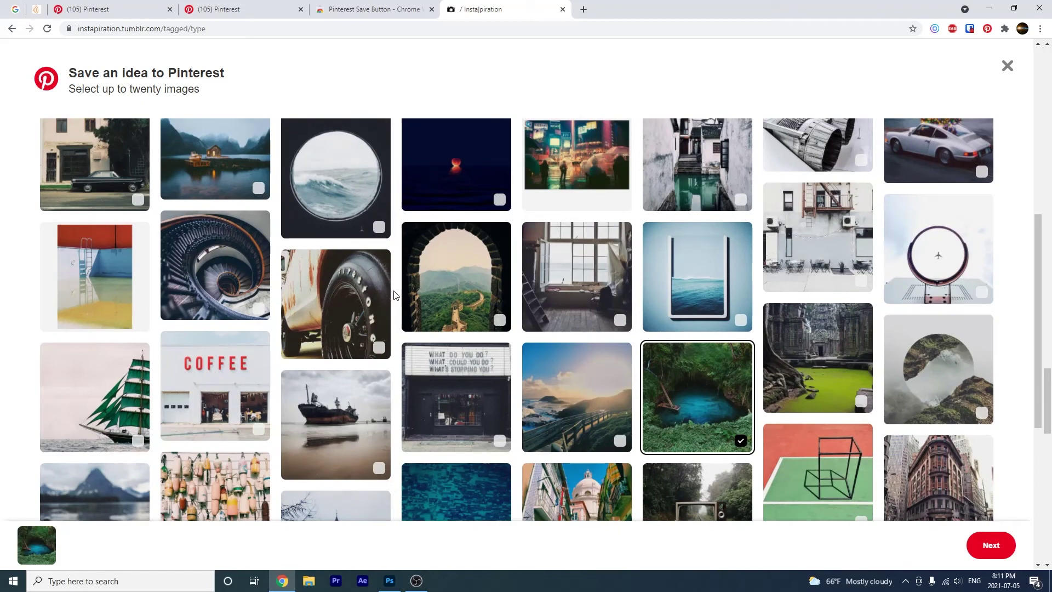
pyautogui.click(981, 413)
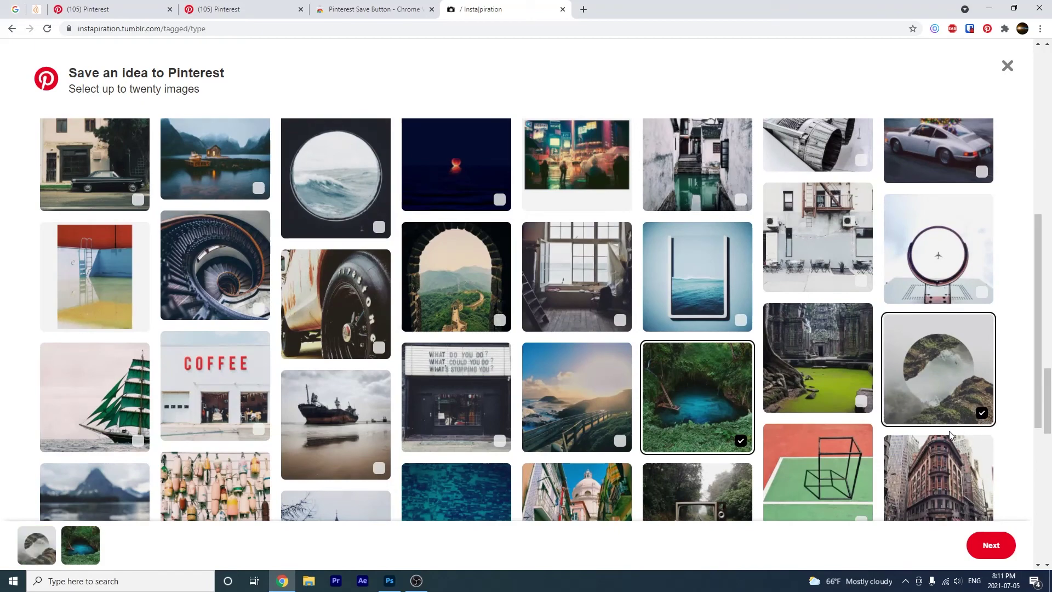
pyautogui.scroll(2, 730, 365)
pyautogui.scroll(1, 730, 365)
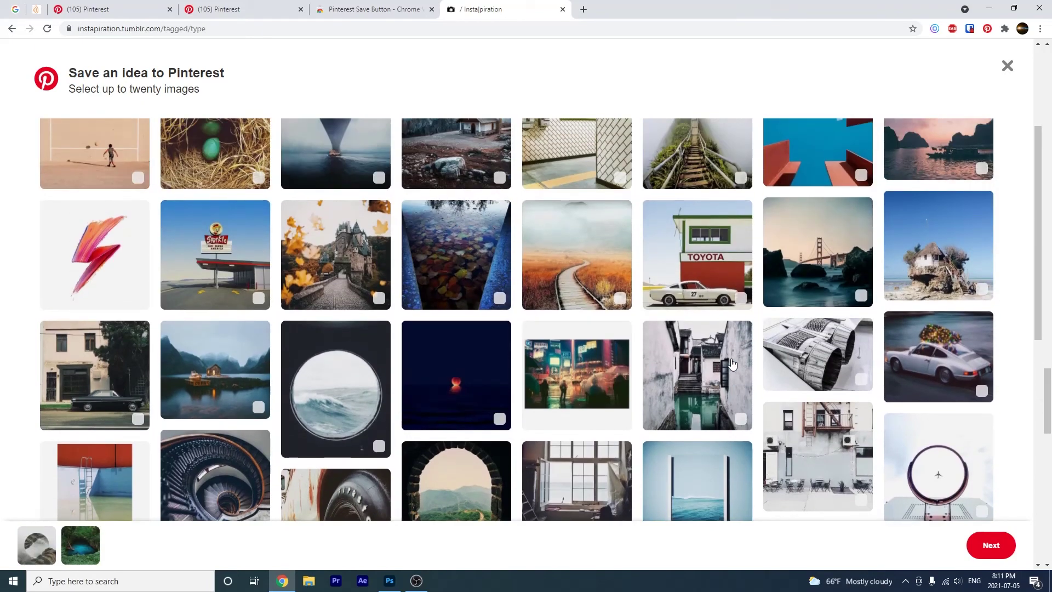
pyautogui.scroll(2, 730, 365)
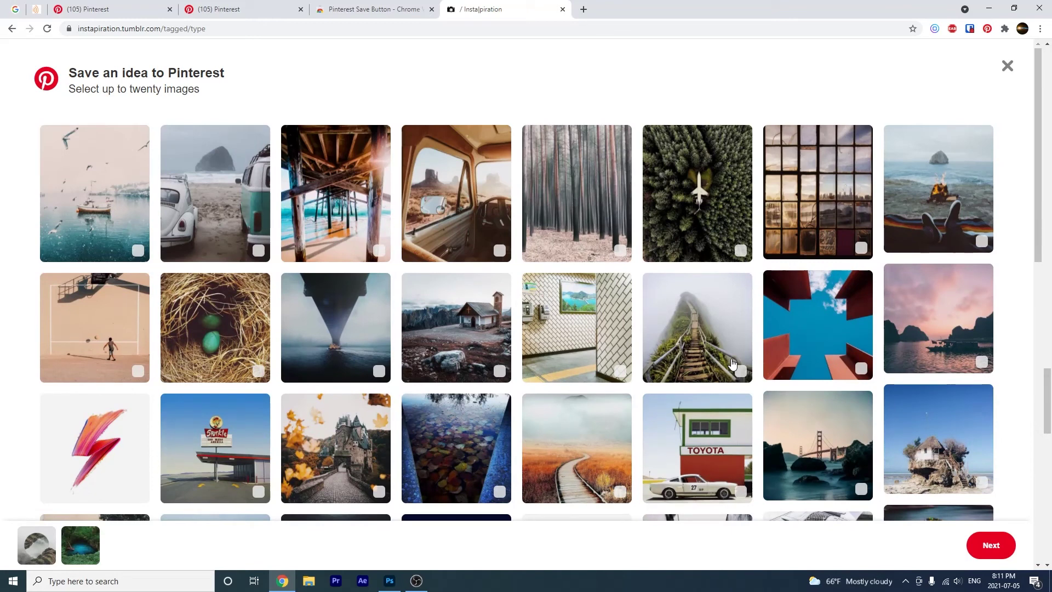
pyautogui.click(621, 251)
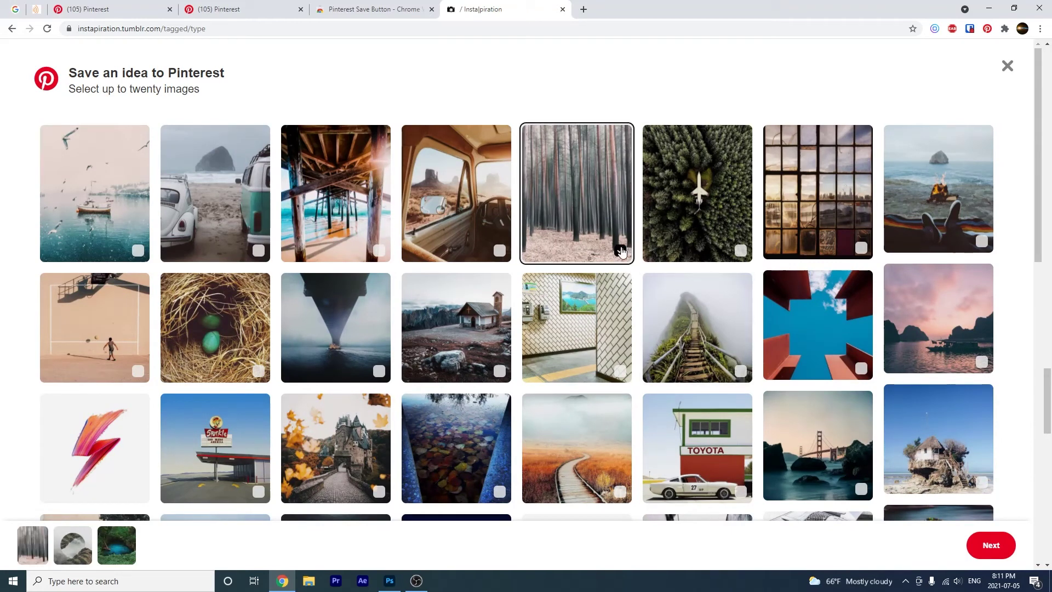
pyautogui.click(987, 548)
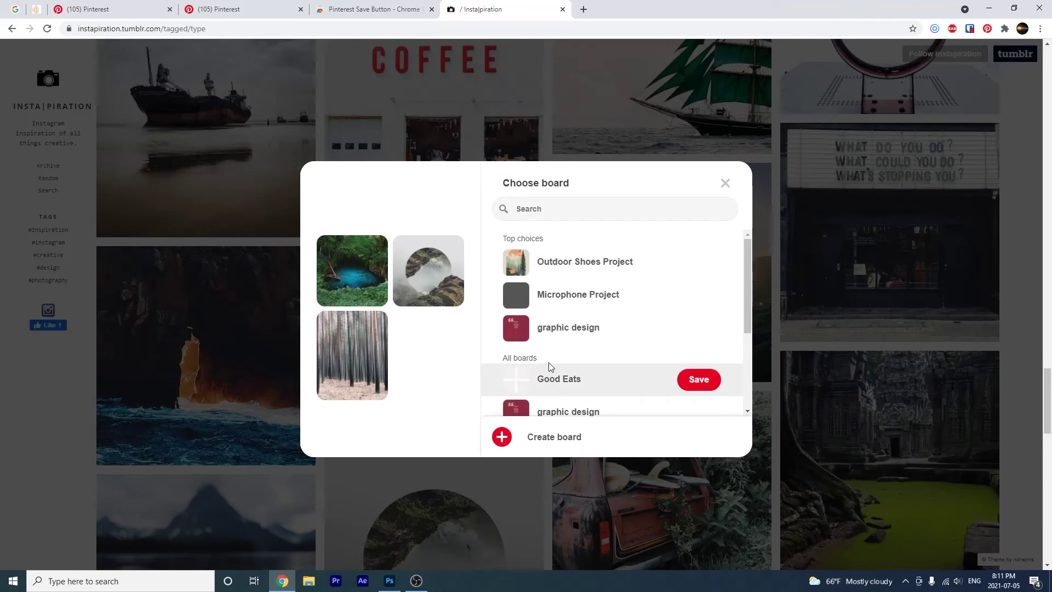
pyautogui.moveTo(608, 261)
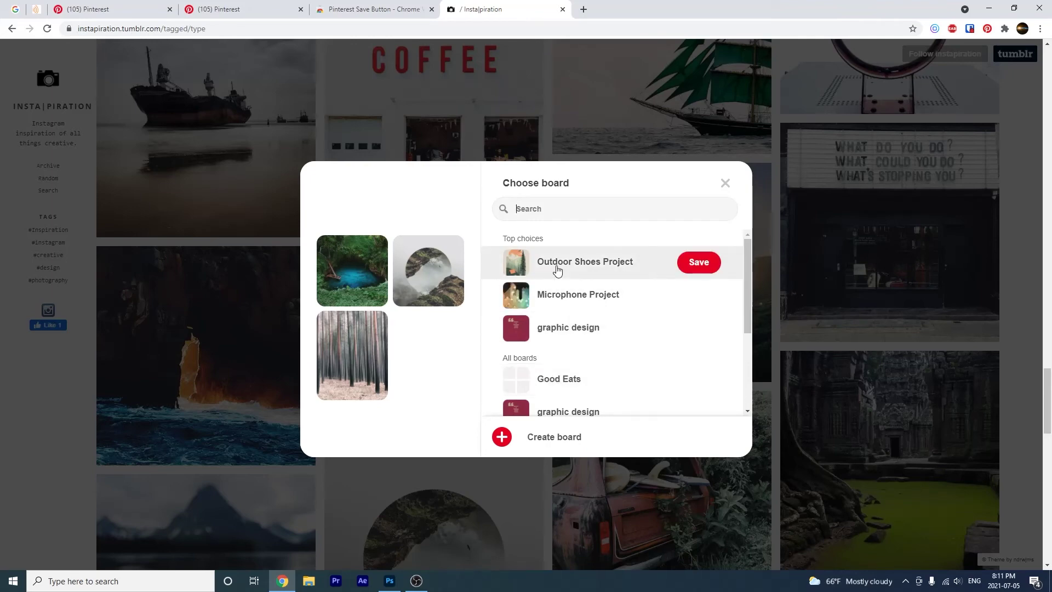
# - Save the three photos to Outdoor Shoes Project and return to the Pinterest results
pyautogui.click(699, 269)
pyautogui.click(83, 9)
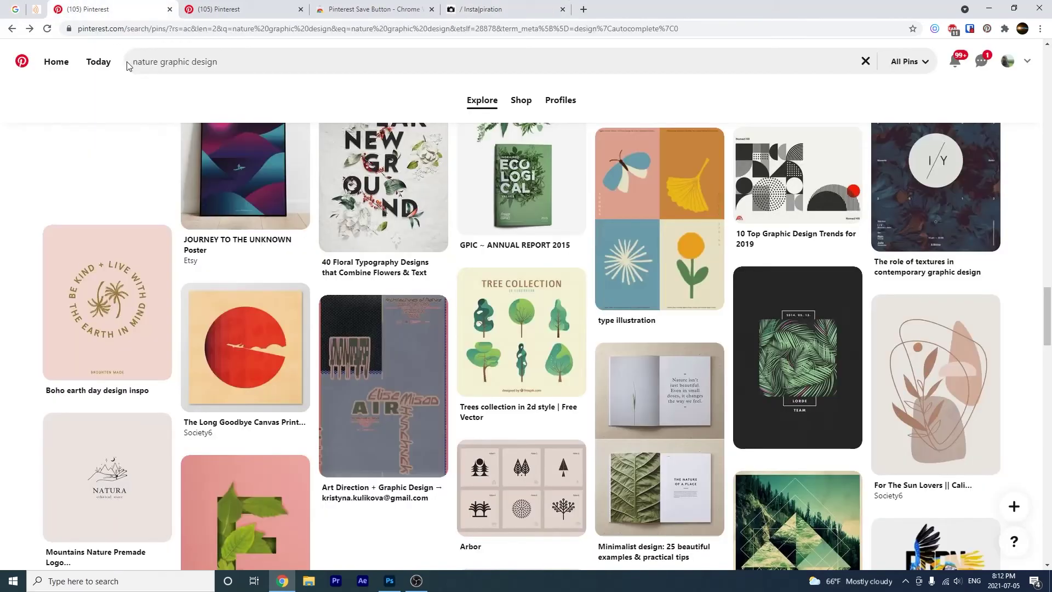
pyautogui.scroll(-5, 551, 300)
pyautogui.scroll(-5, 592, 255)
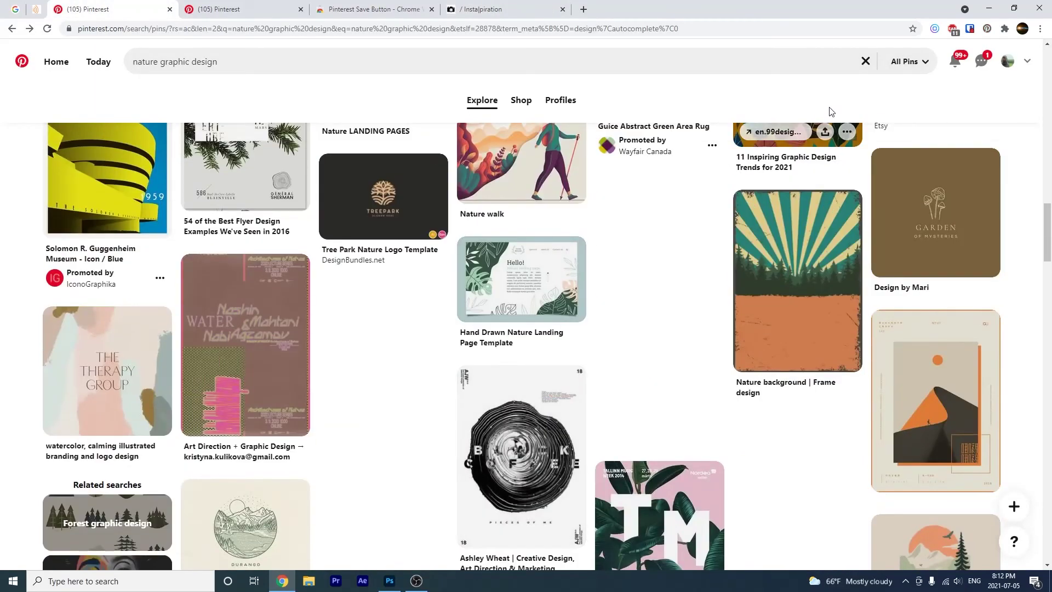
# - Go to the profile page listing the saved boards via the header avatar
pyautogui.click(1007, 61)
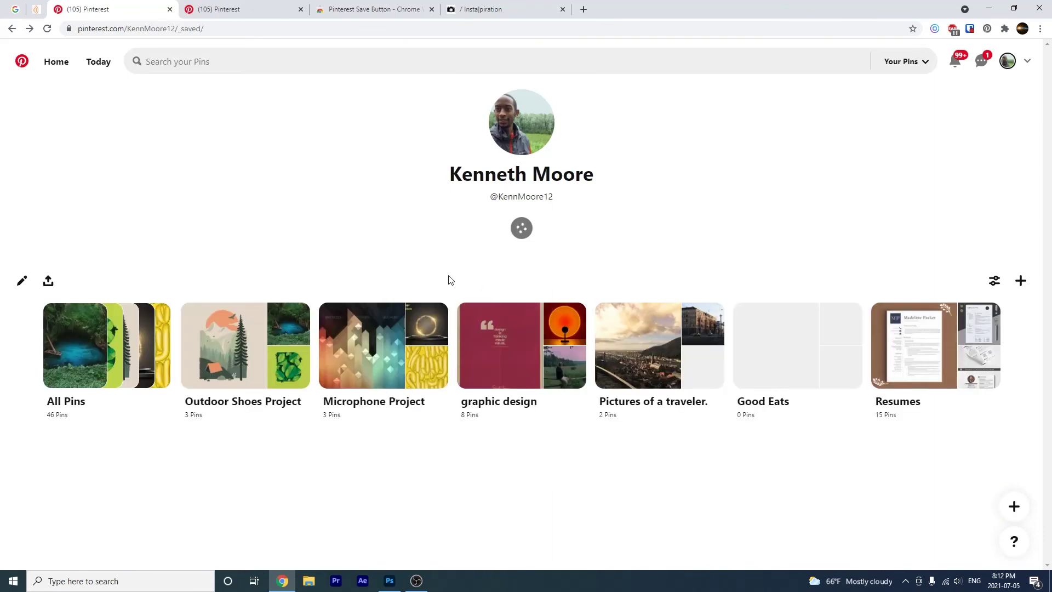
pyautogui.moveTo(245, 354)
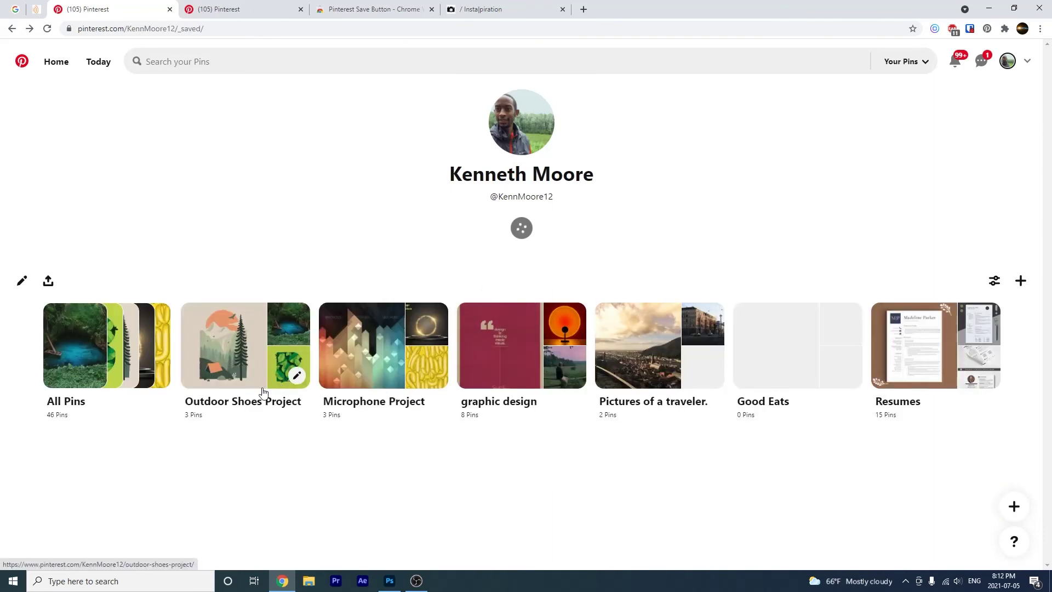
# - Open the Outdoor Shoes Project board showing the Instapiration, lagoon, Botanical Elements and Campgrounds pins
pyautogui.click(252, 382)
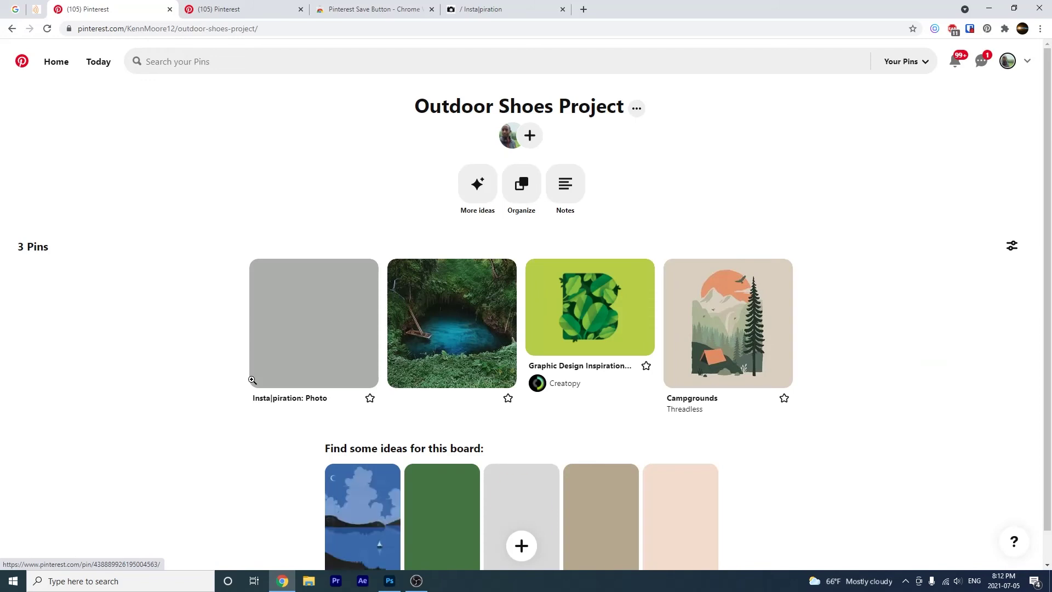